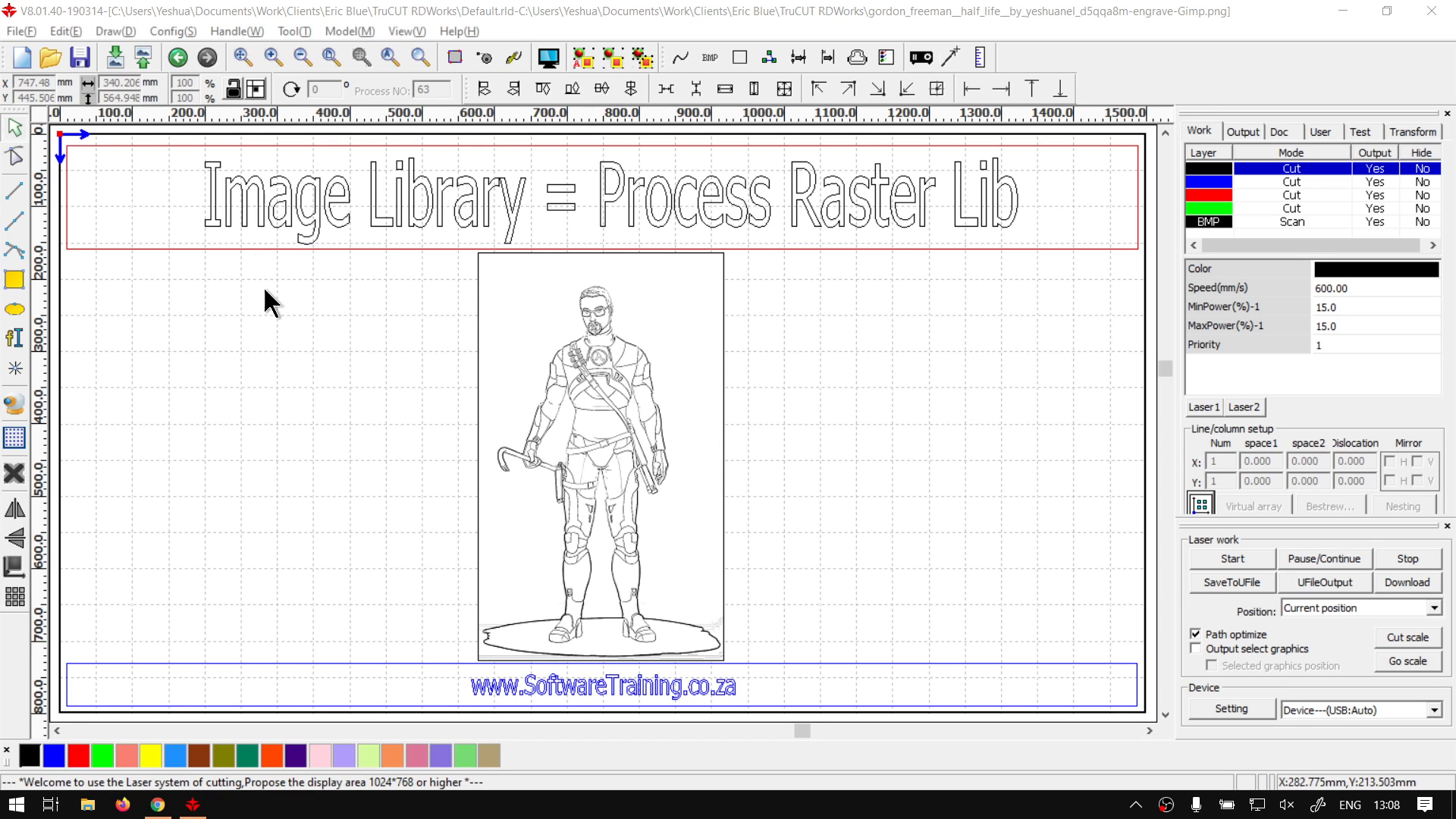
Step: Open the image library and create a new library named RasterLib
{"action": "left_click", "coordinate": [20, 32]}
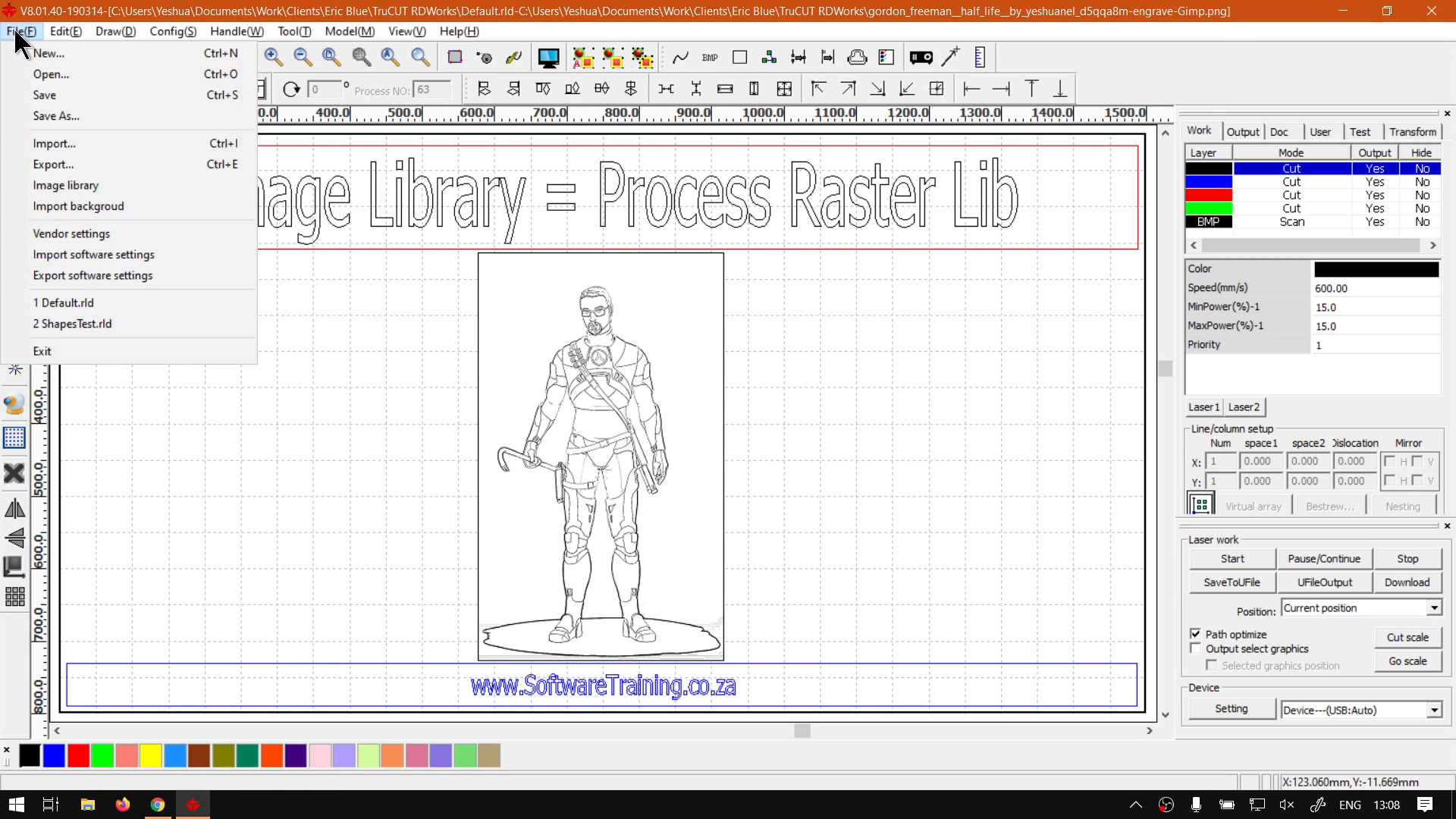
{"action": "left_click", "coordinate": [97, 189]}
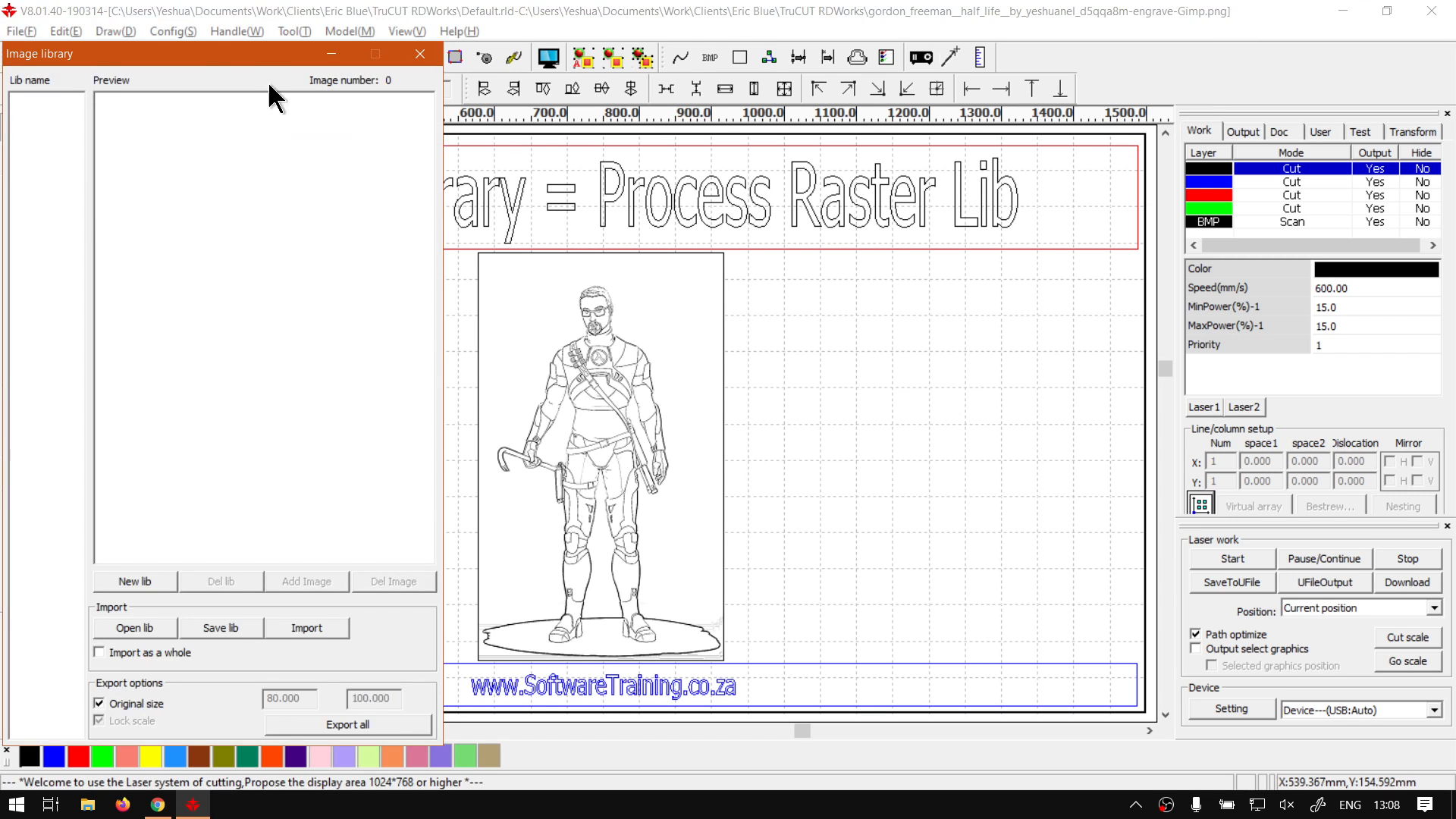
{"action": "left_click_drag", "start_coordinate": [233, 53], "coordinate": [729, 42]}
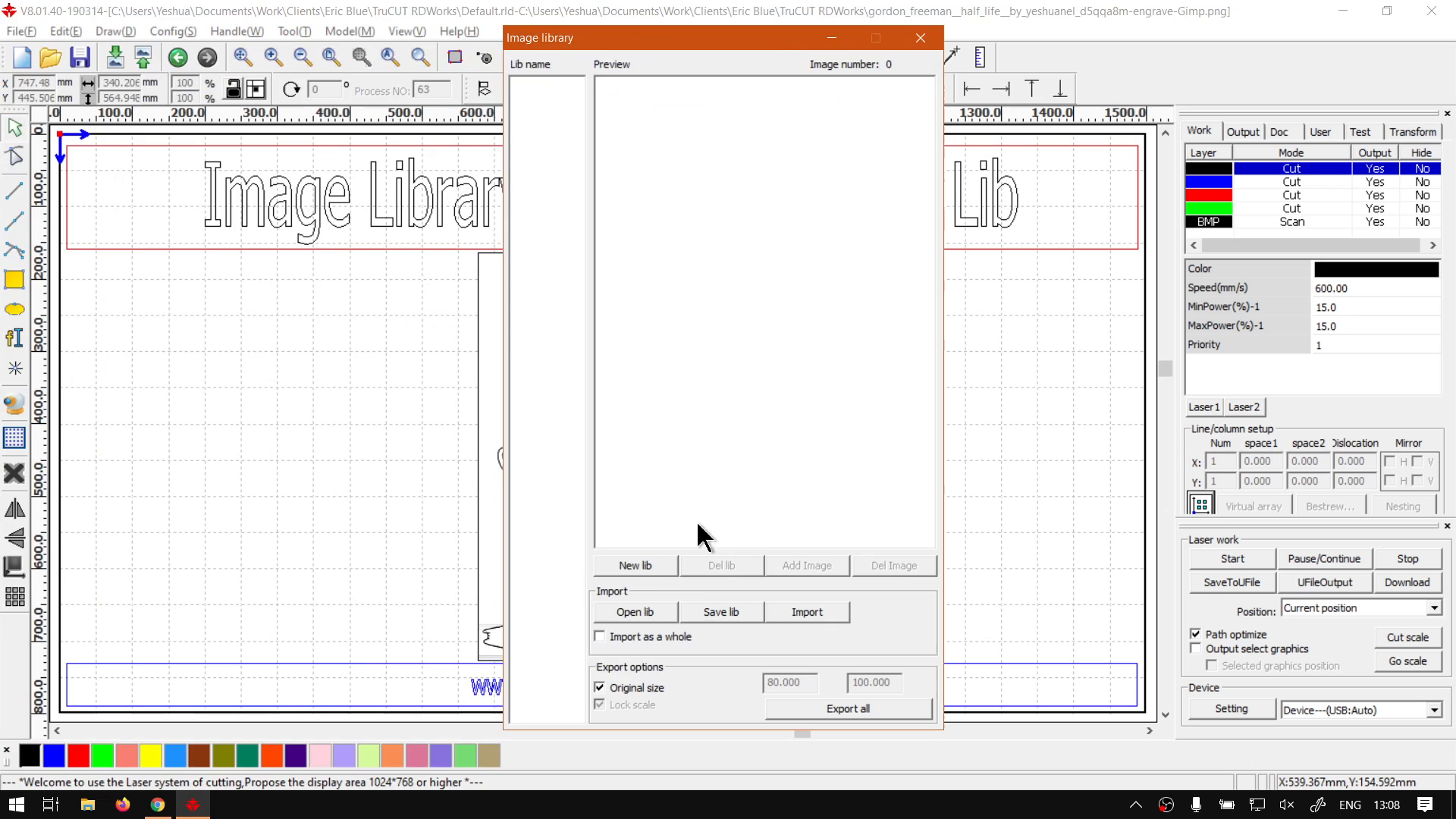
{"action": "left_click", "coordinate": [633, 572]}
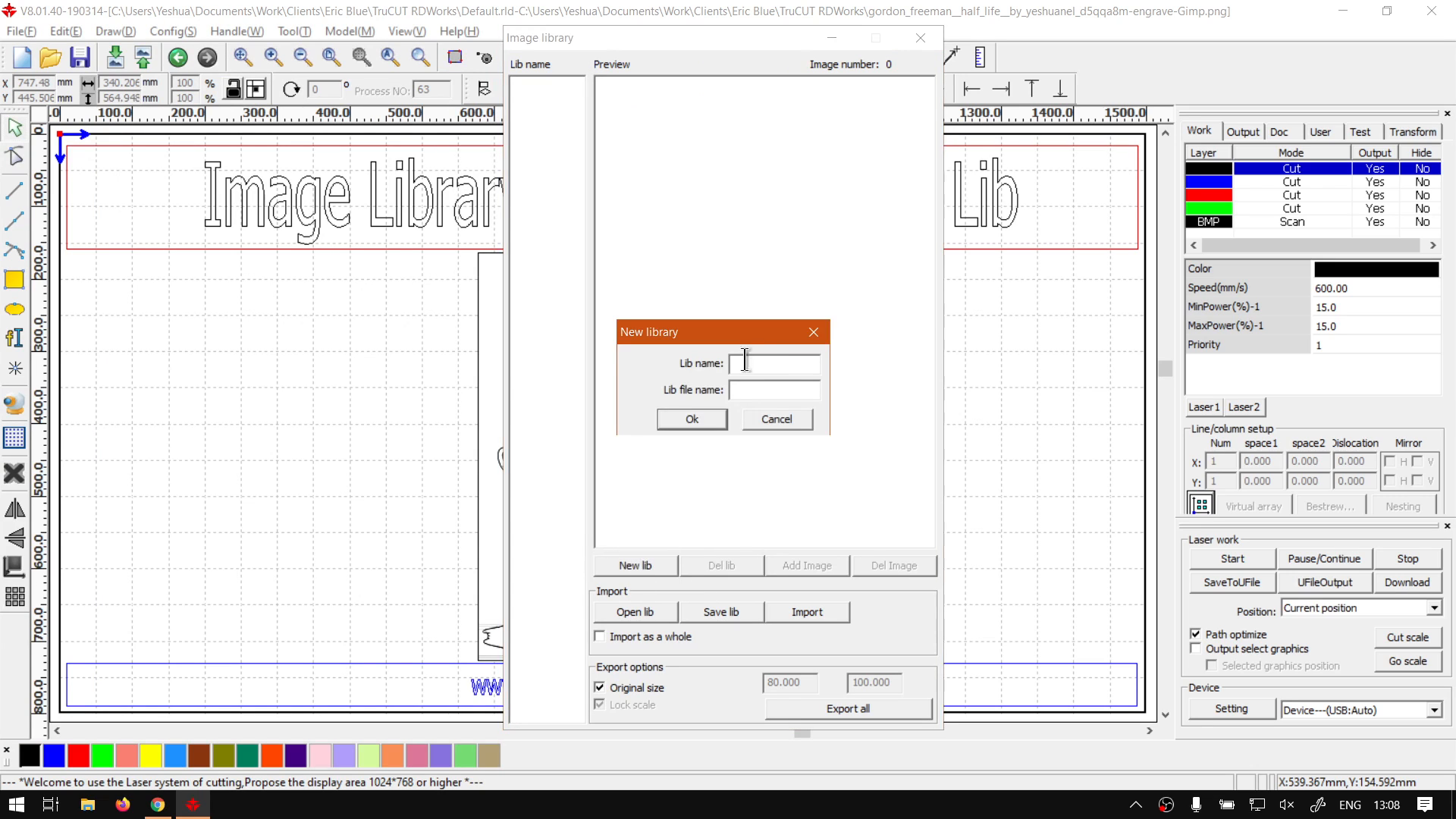
{"action": "left_click", "coordinate": [761, 365]}
{"action": "type", "text": "RasterLib"}
{"action": "left_click", "coordinate": [698, 422]}
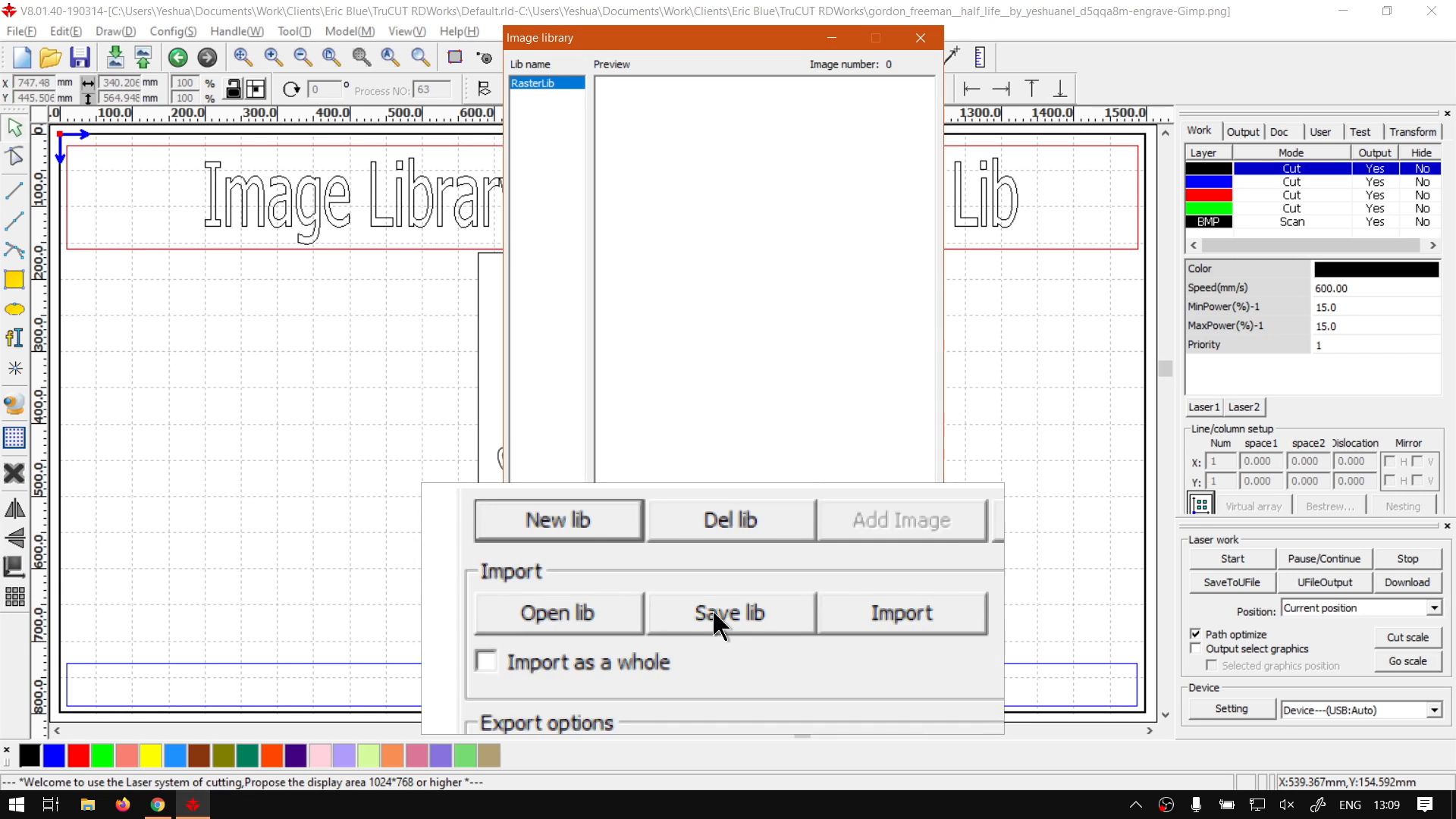
Step: Save the new library as RasterLib in the TruCUT RDWorks folder
{"action": "left_click", "coordinate": [714, 613]}
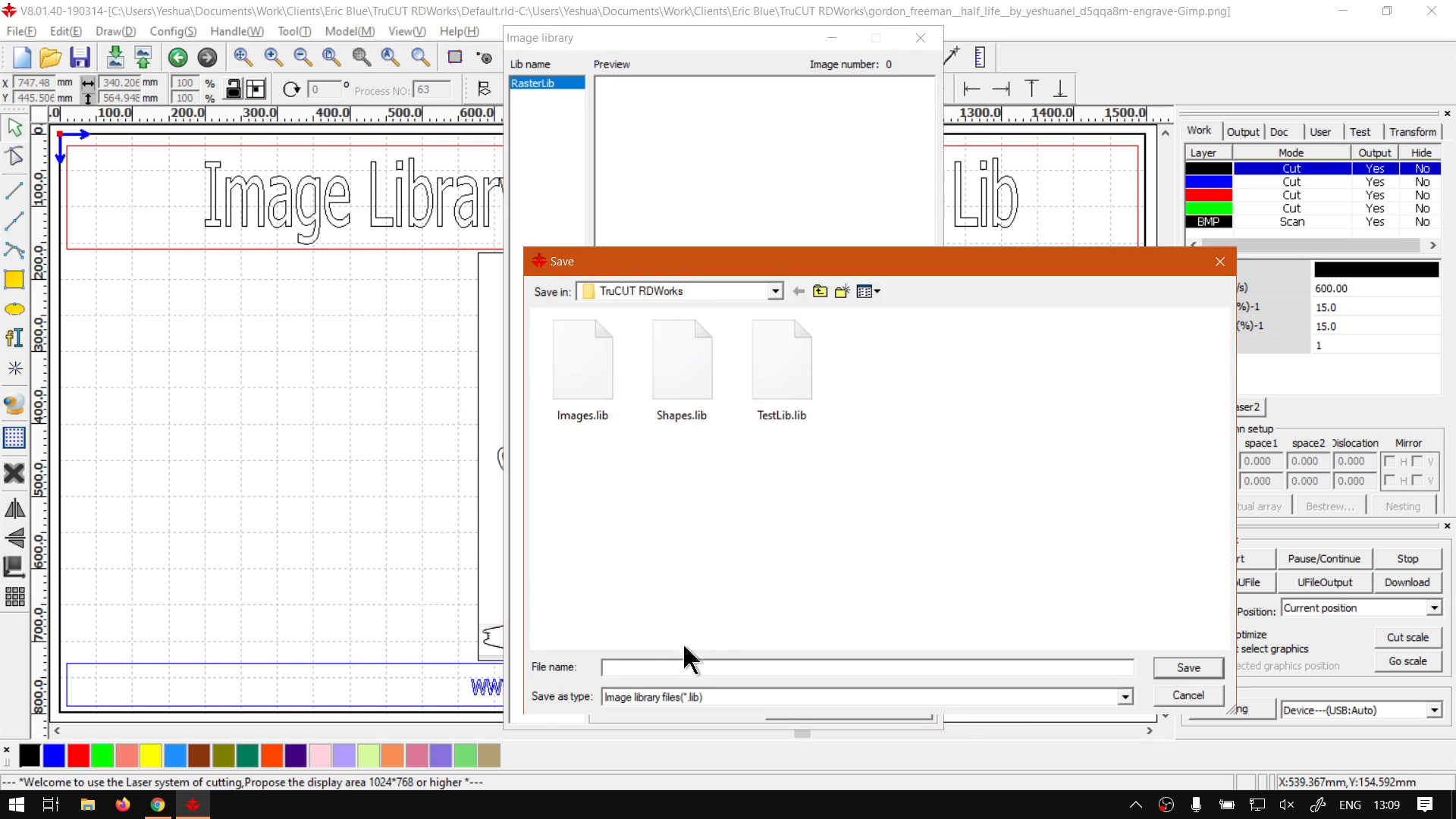
{"action": "type", "text": "RasterLib"}
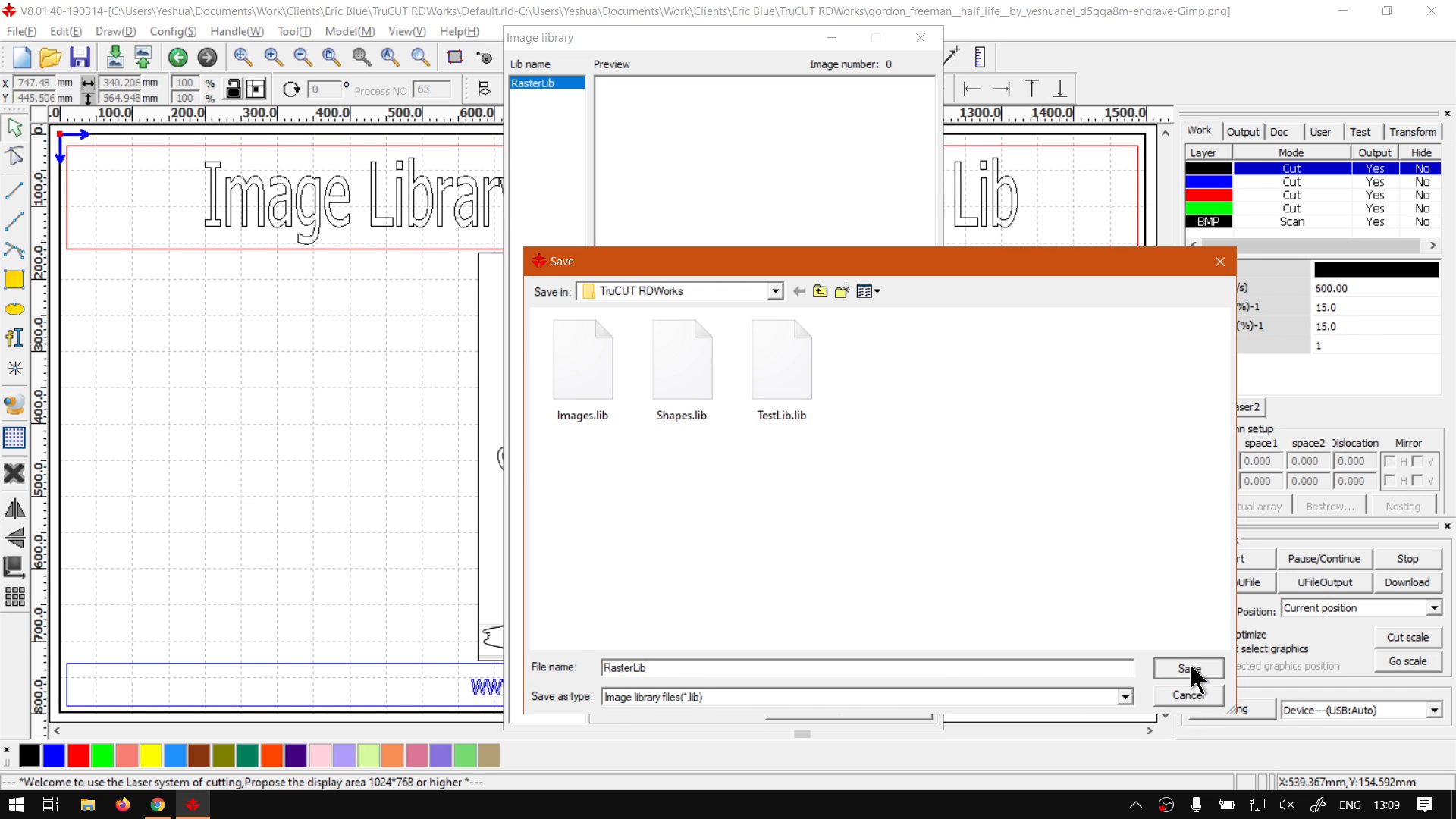
{"action": "left_click", "coordinate": [1189, 669]}
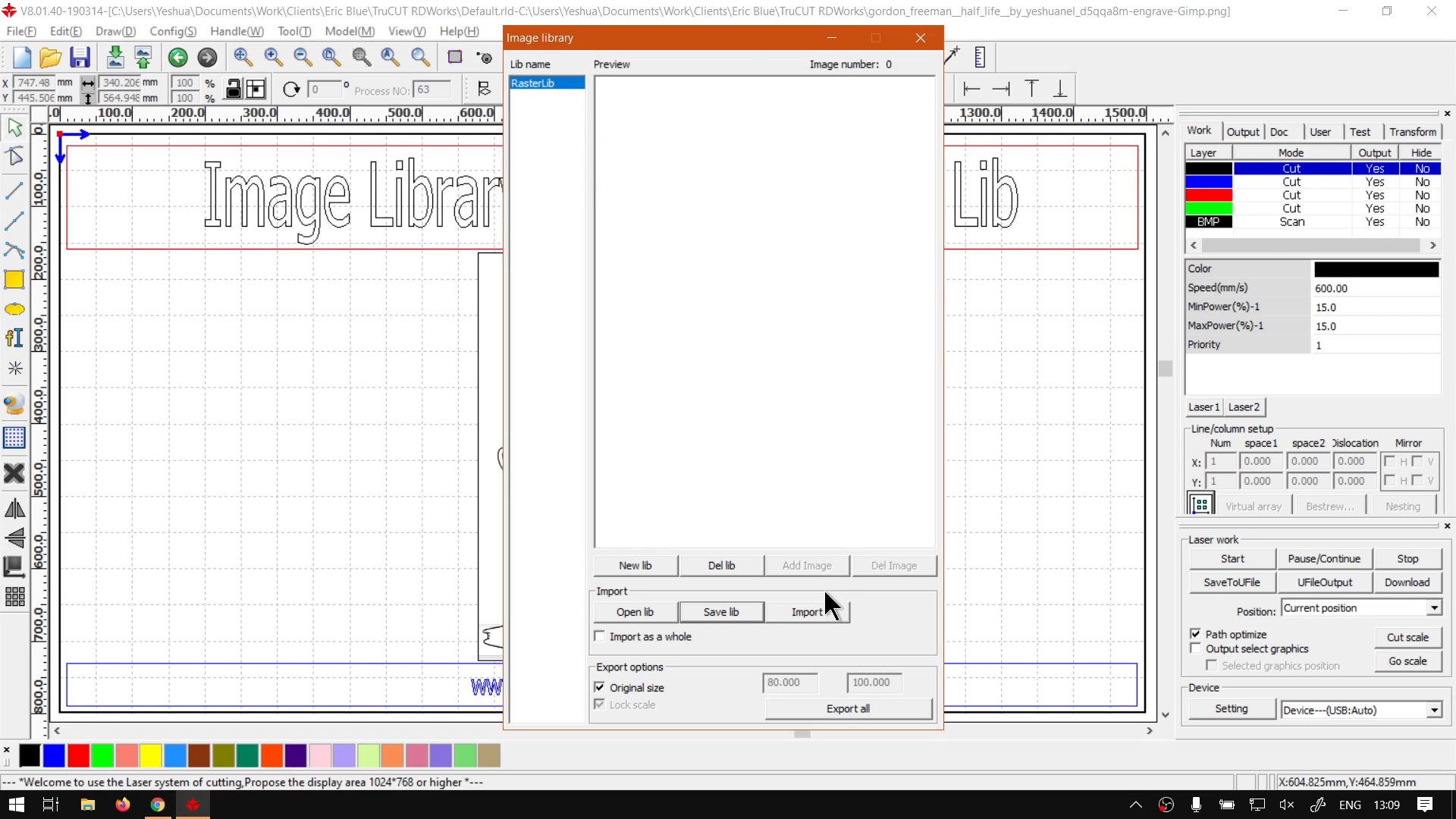
Step: Import the gordon_freeman engrave-Gimp image into the image library and place it on the work area beside the existing figure
{"action": "mouse_move", "coordinate": [728, 41]}
{"action": "left_mouse_down"}
{"action": "mouse_move", "coordinate": [335, 45]}
{"action": "mouse_move", "coordinate": [298, 31]}
{"action": "left_mouse_up"}
{"action": "left_click", "coordinate": [375, 602]}
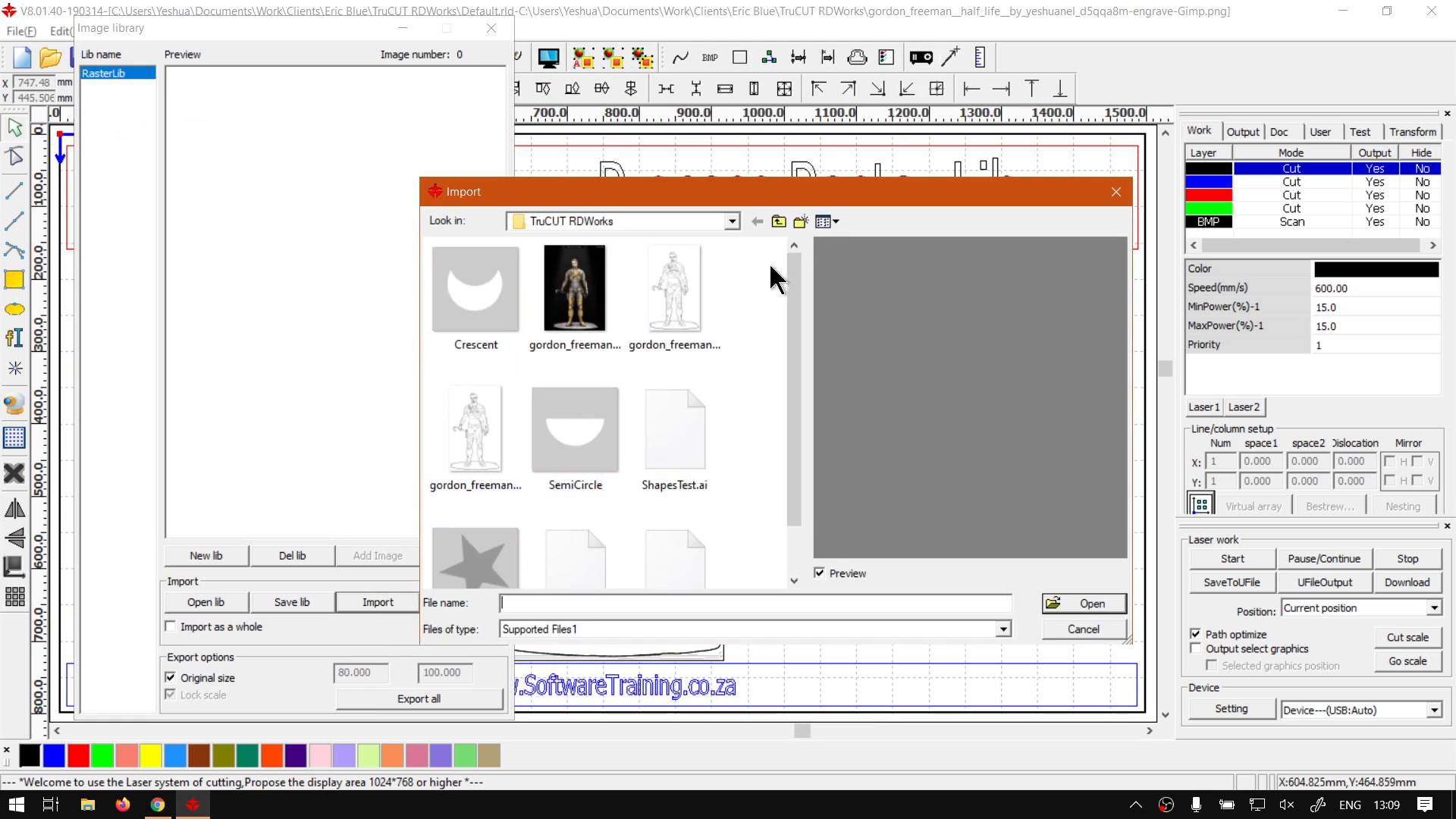
{"action": "left_click", "coordinate": [667, 356]}
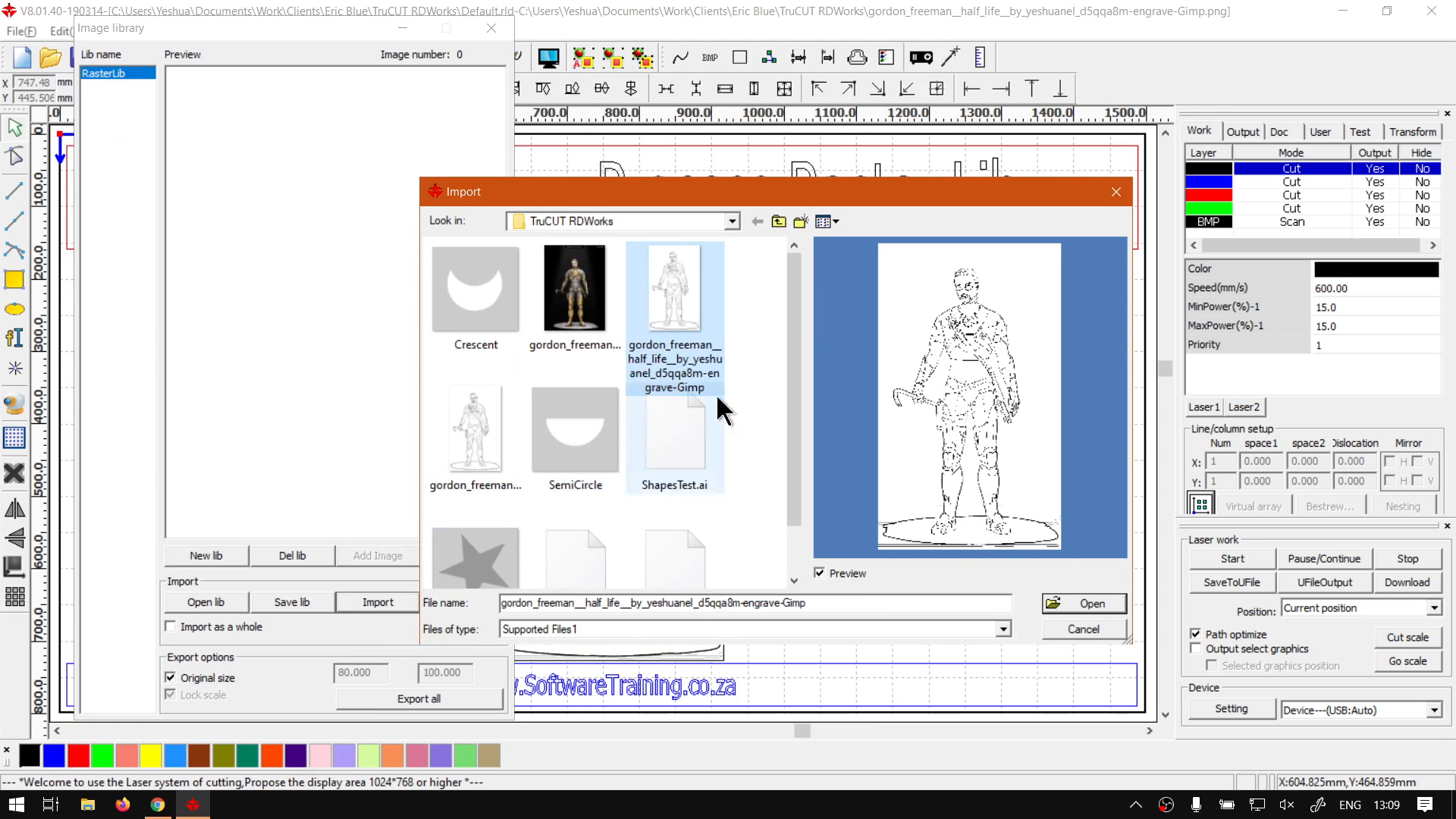
{"action": "left_click", "coordinate": [1083, 602]}
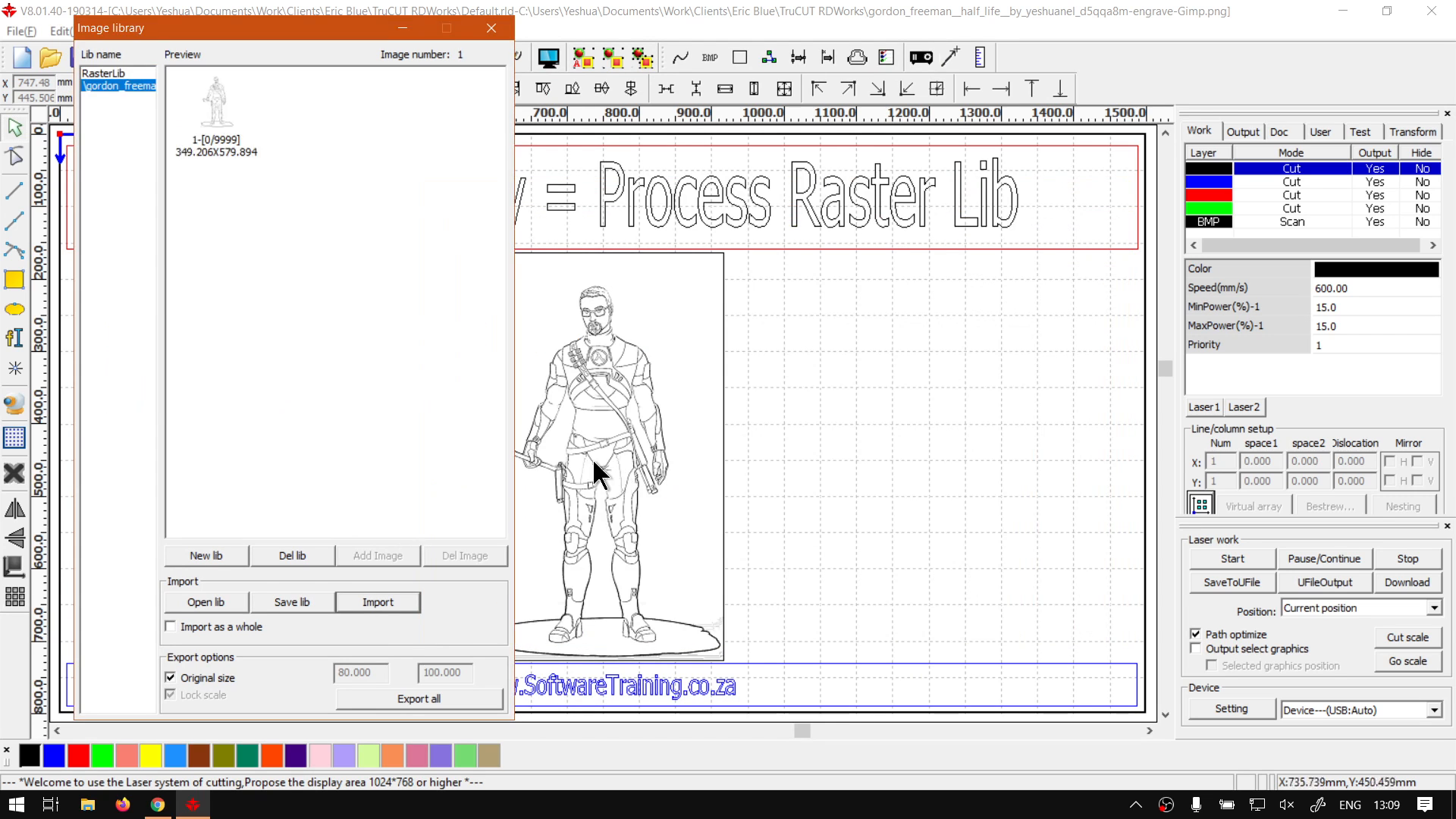
{"action": "left_click", "coordinate": [230, 118]}
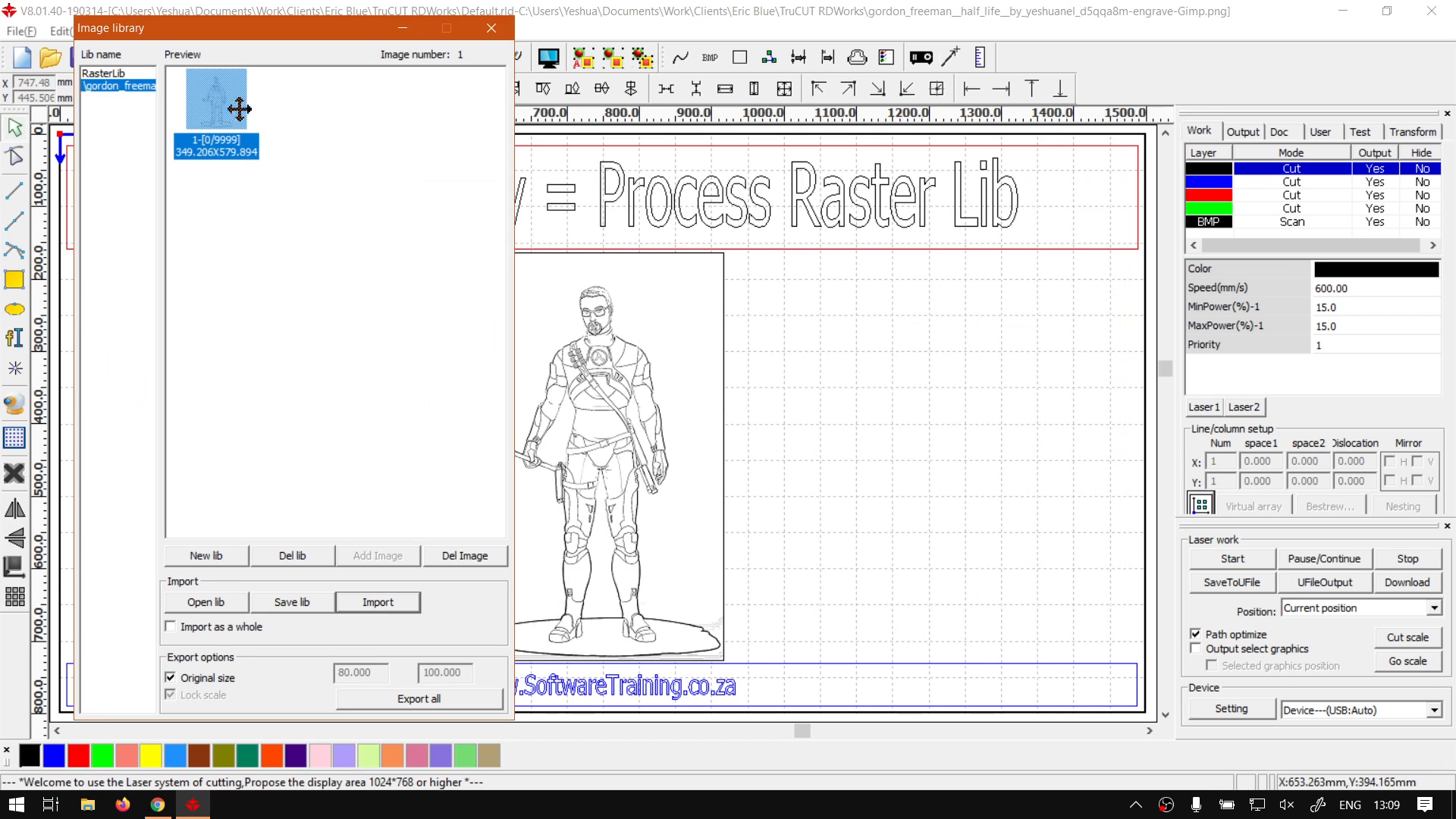
{"action": "left_click_drag", "start_coordinate": [239, 109], "coordinate": [985, 508]}
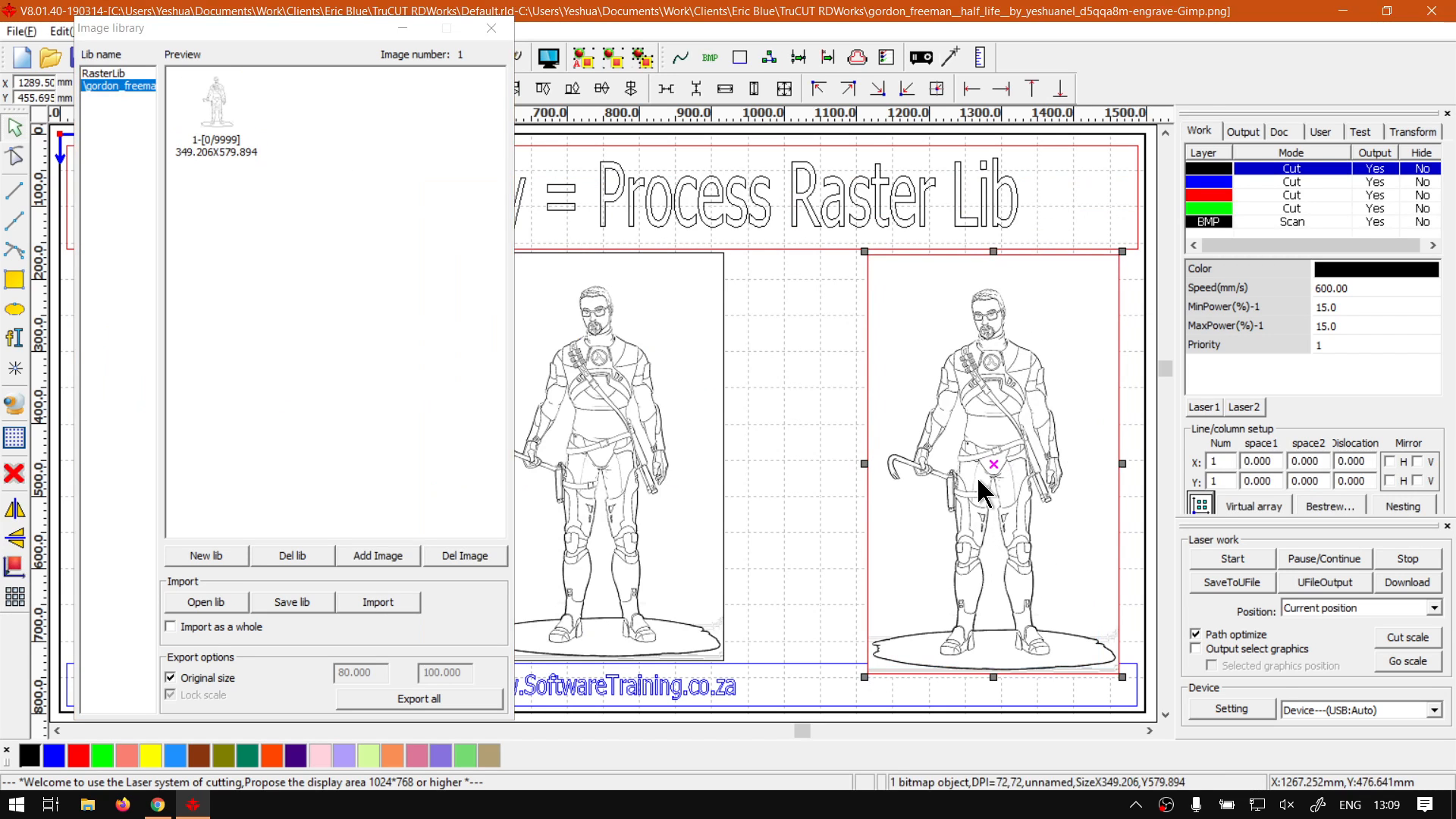
Step: Add the placed figure image to RasterLib under the name Gorden Freeman
{"action": "left_click", "coordinate": [113, 72]}
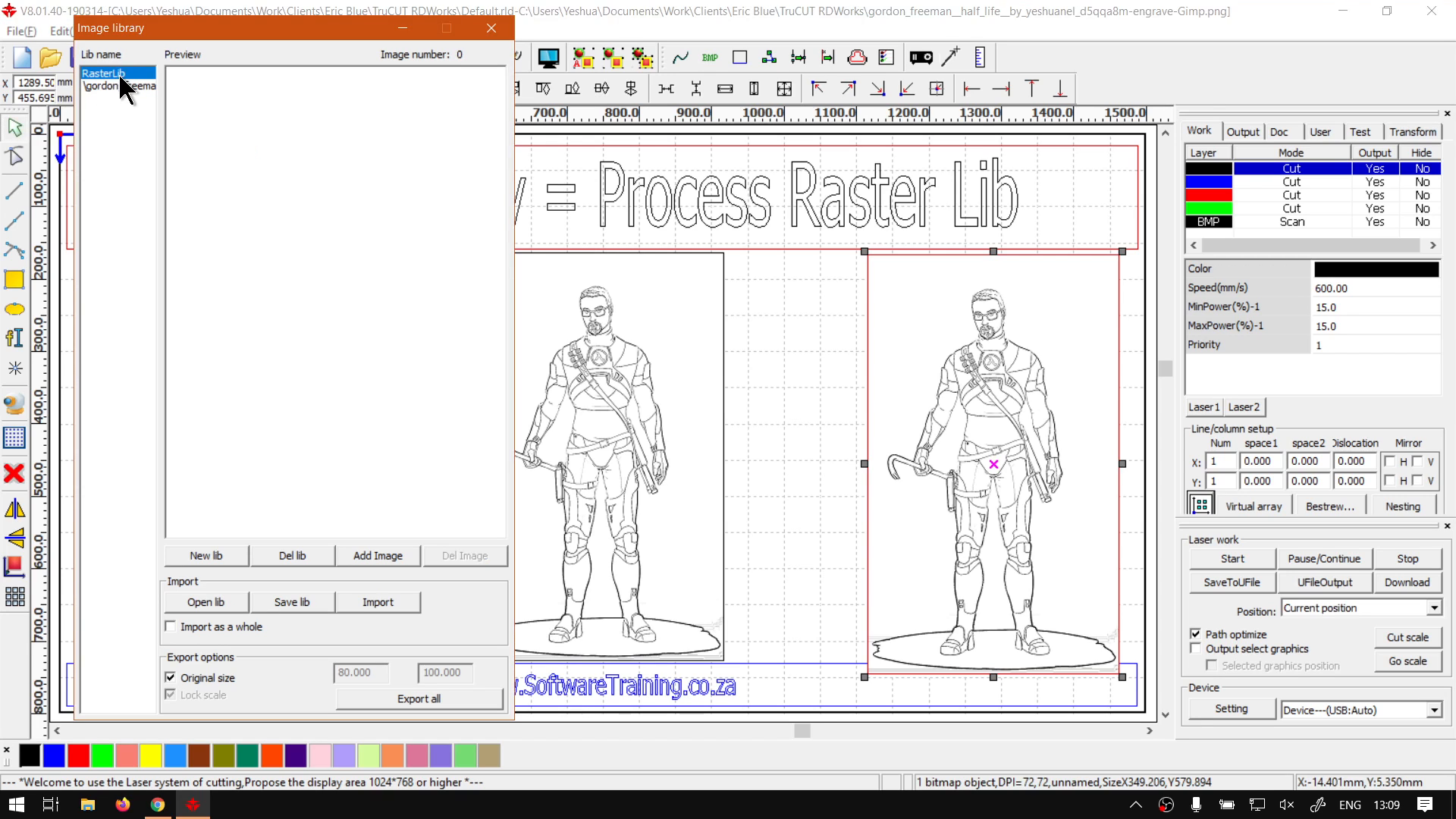
{"action": "left_click", "coordinate": [378, 556]}
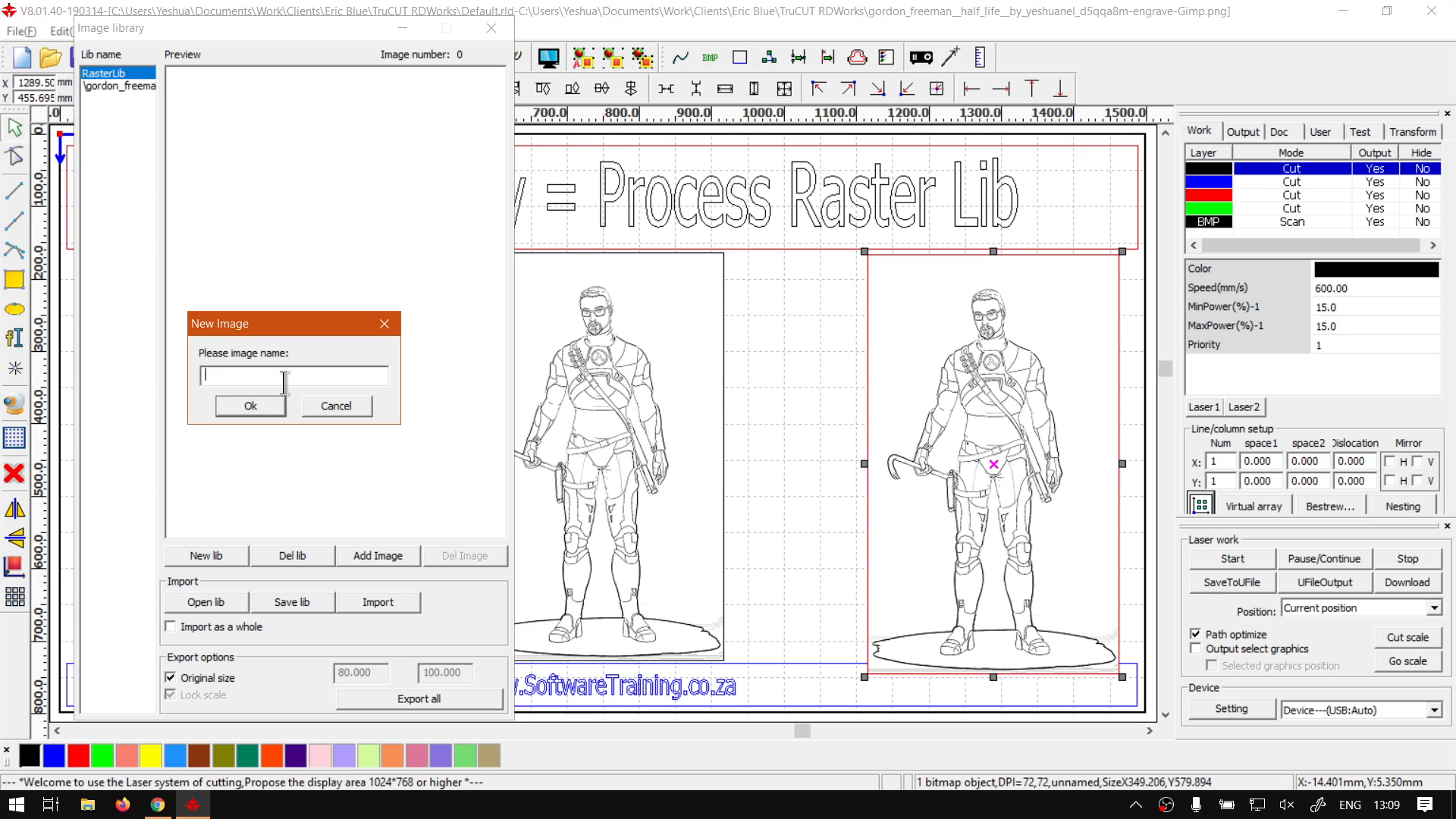
{"action": "type", "text": "Gorden Freeman"}
{"action": "left_click", "coordinate": [253, 406]}
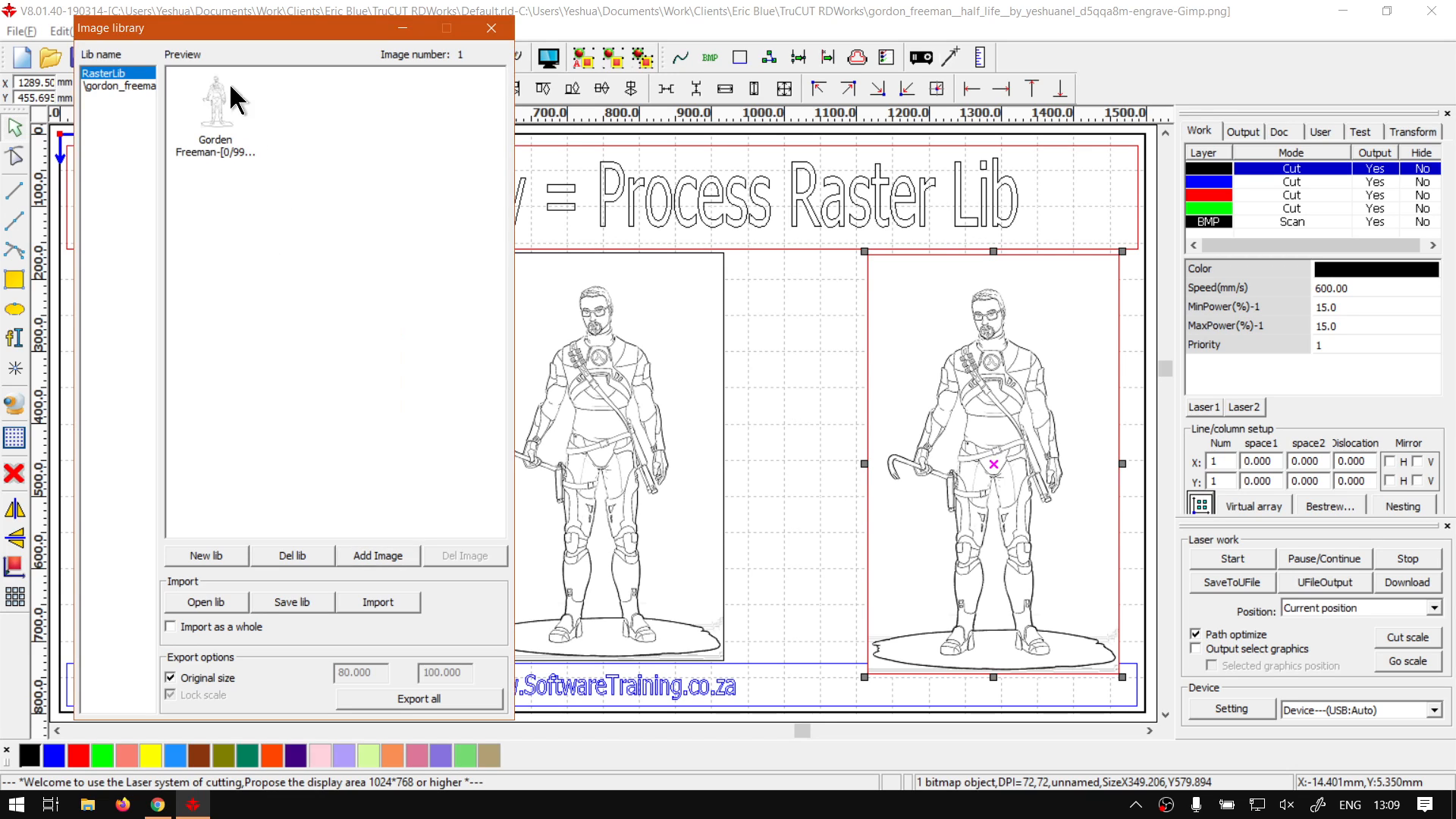
{"action": "left_click", "coordinate": [213, 107]}
{"action": "left_click", "coordinate": [346, 511]}
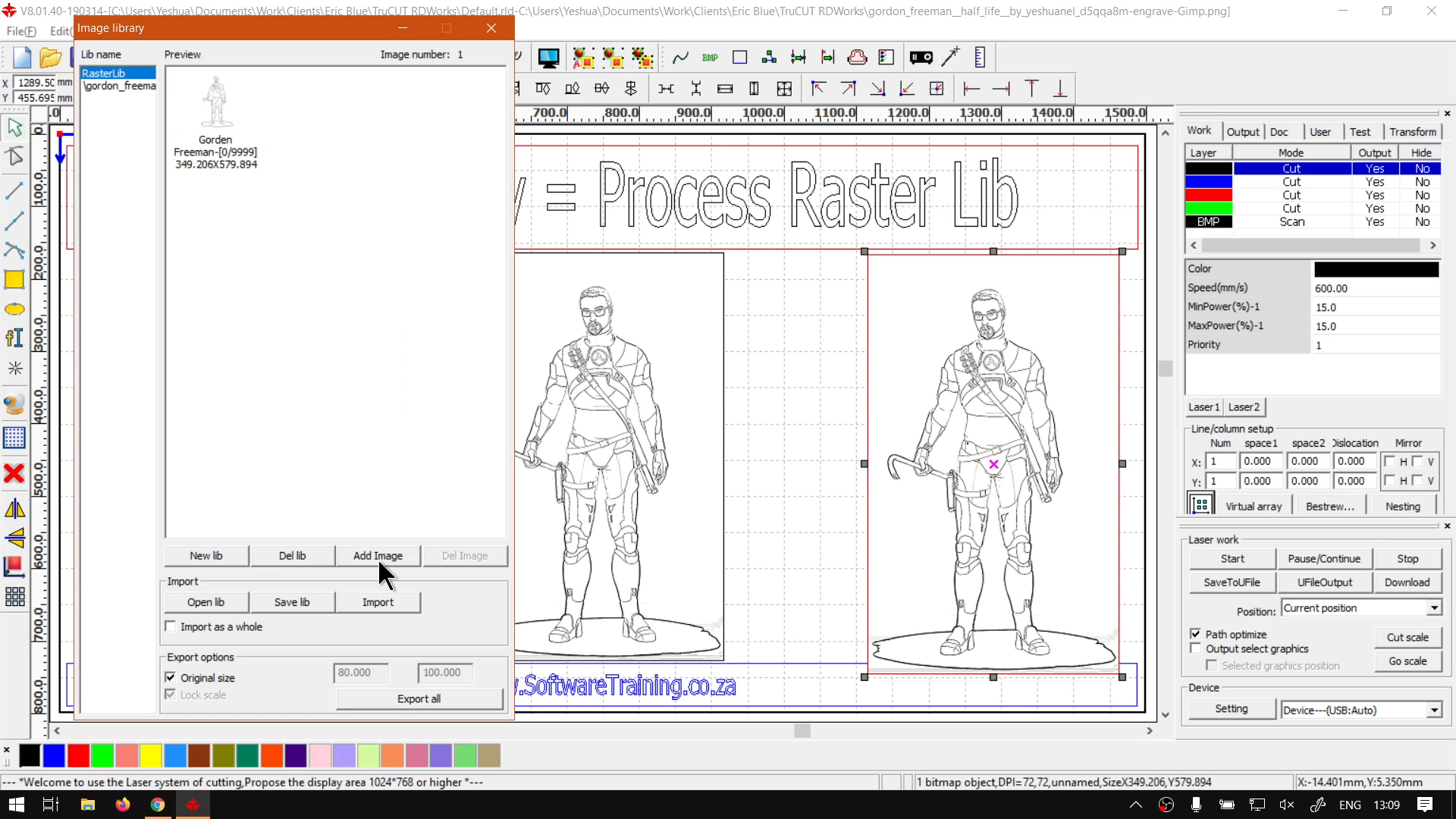
Step: Import the Star image into the image library and place it on the work area between the two figures
{"action": "left_click", "coordinate": [383, 600]}
{"action": "left_click", "coordinate": [481, 617]}
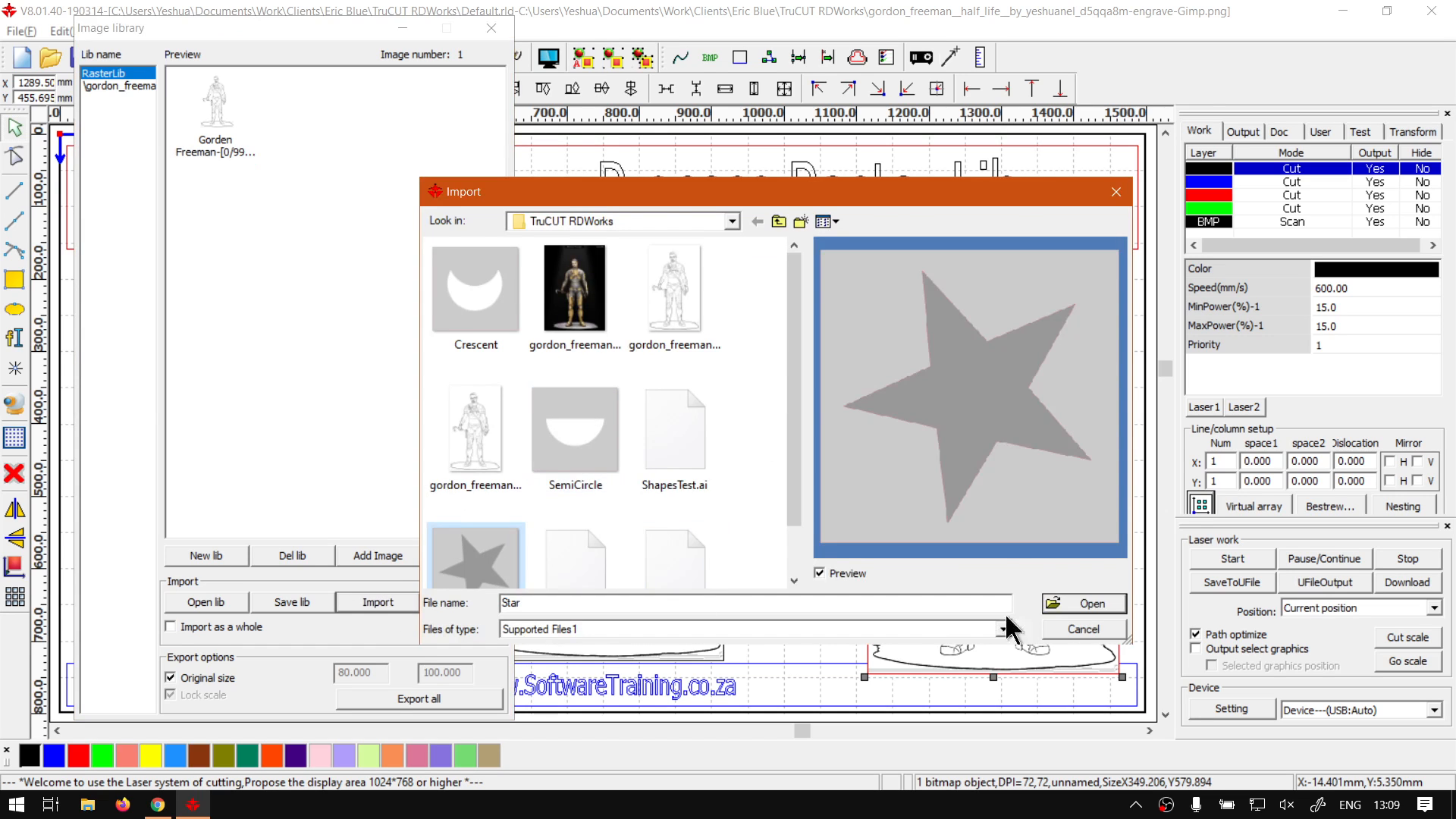
{"action": "left_click", "coordinate": [1093, 605]}
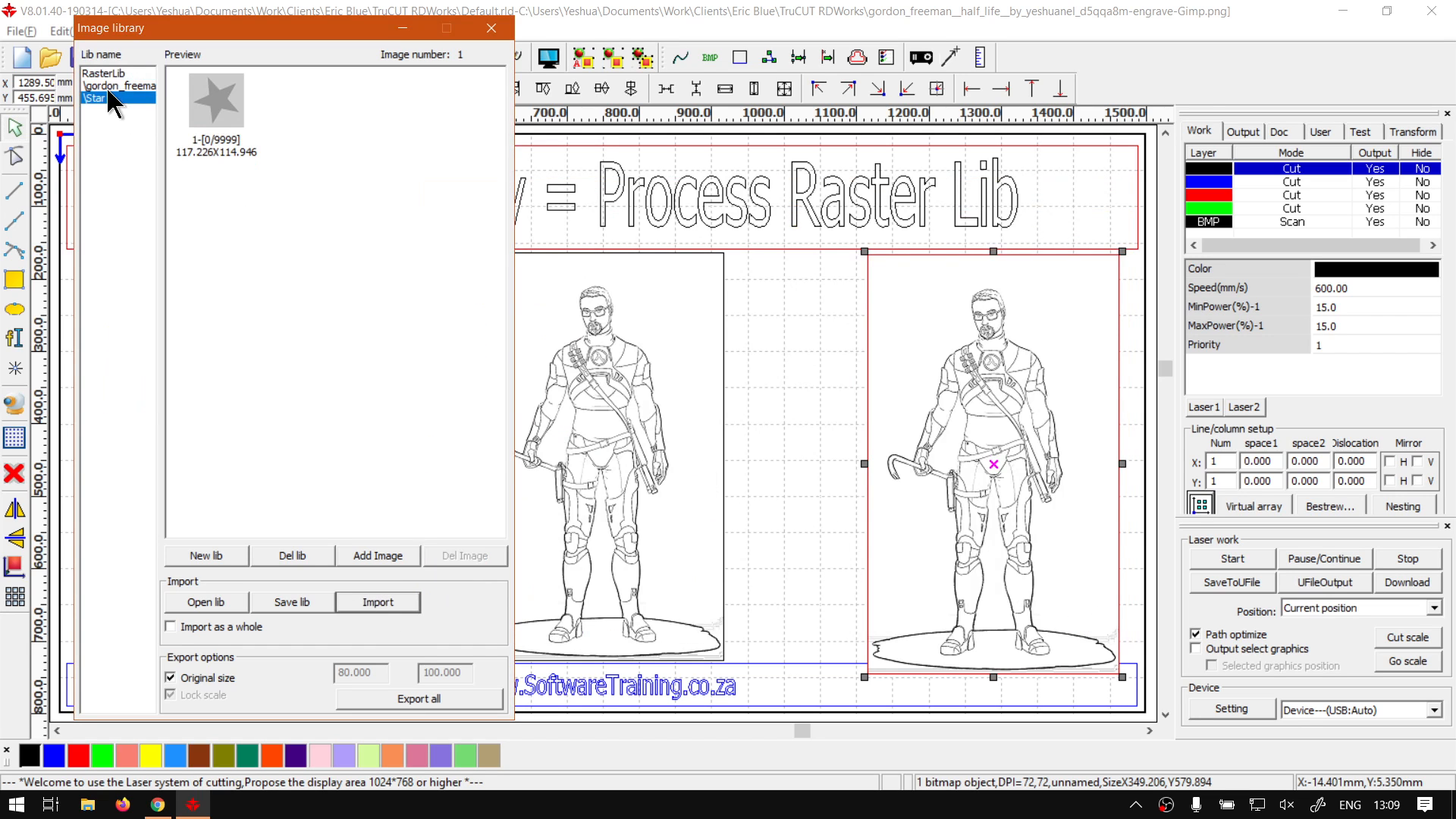
{"action": "left_click_drag", "start_coordinate": [201, 106], "coordinate": [825, 501]}
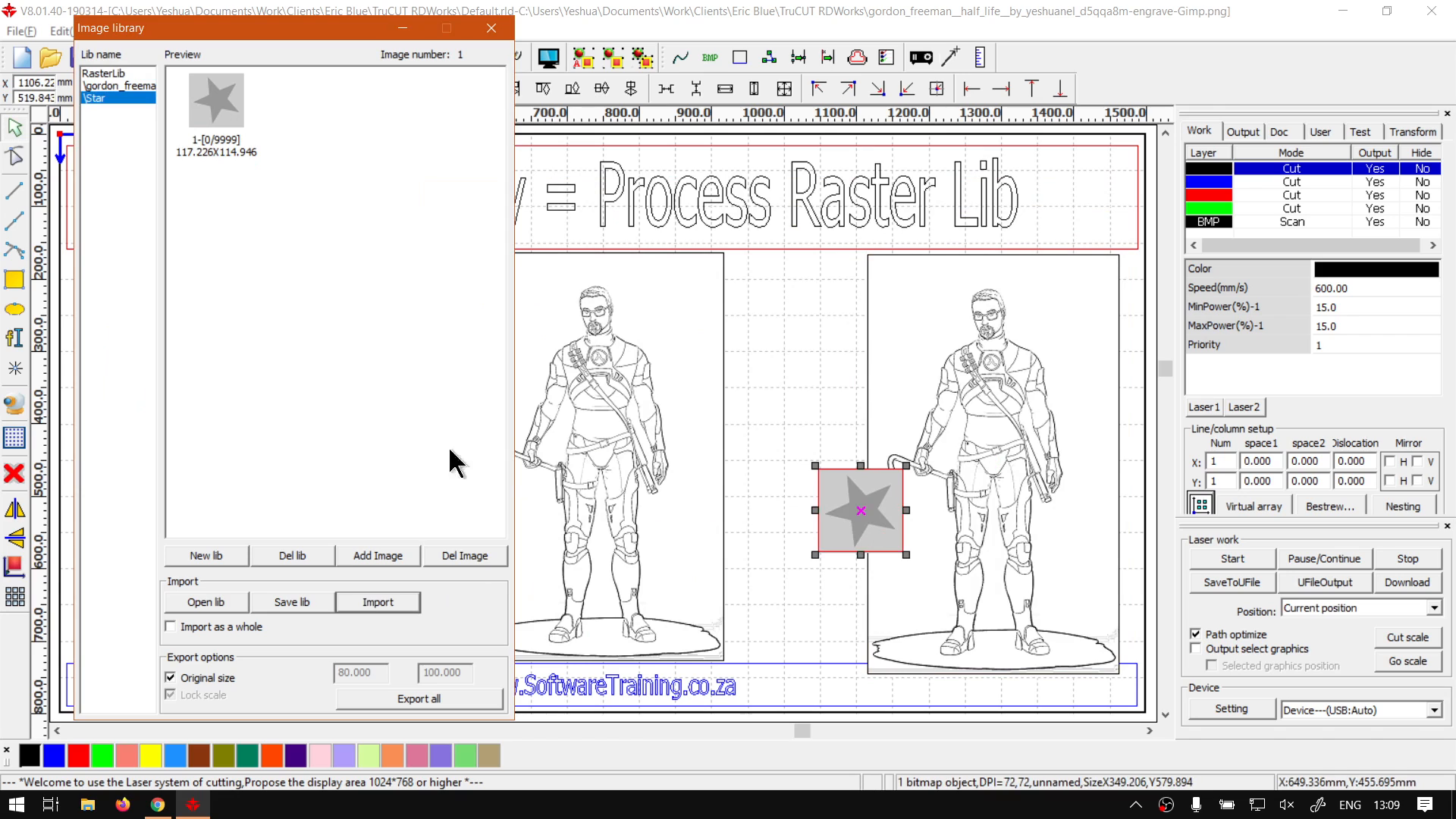
Step: Add the placed star image to RasterLib under the name Star
{"action": "left_click", "coordinate": [103, 72]}
{"action": "left_click", "coordinate": [372, 557]}
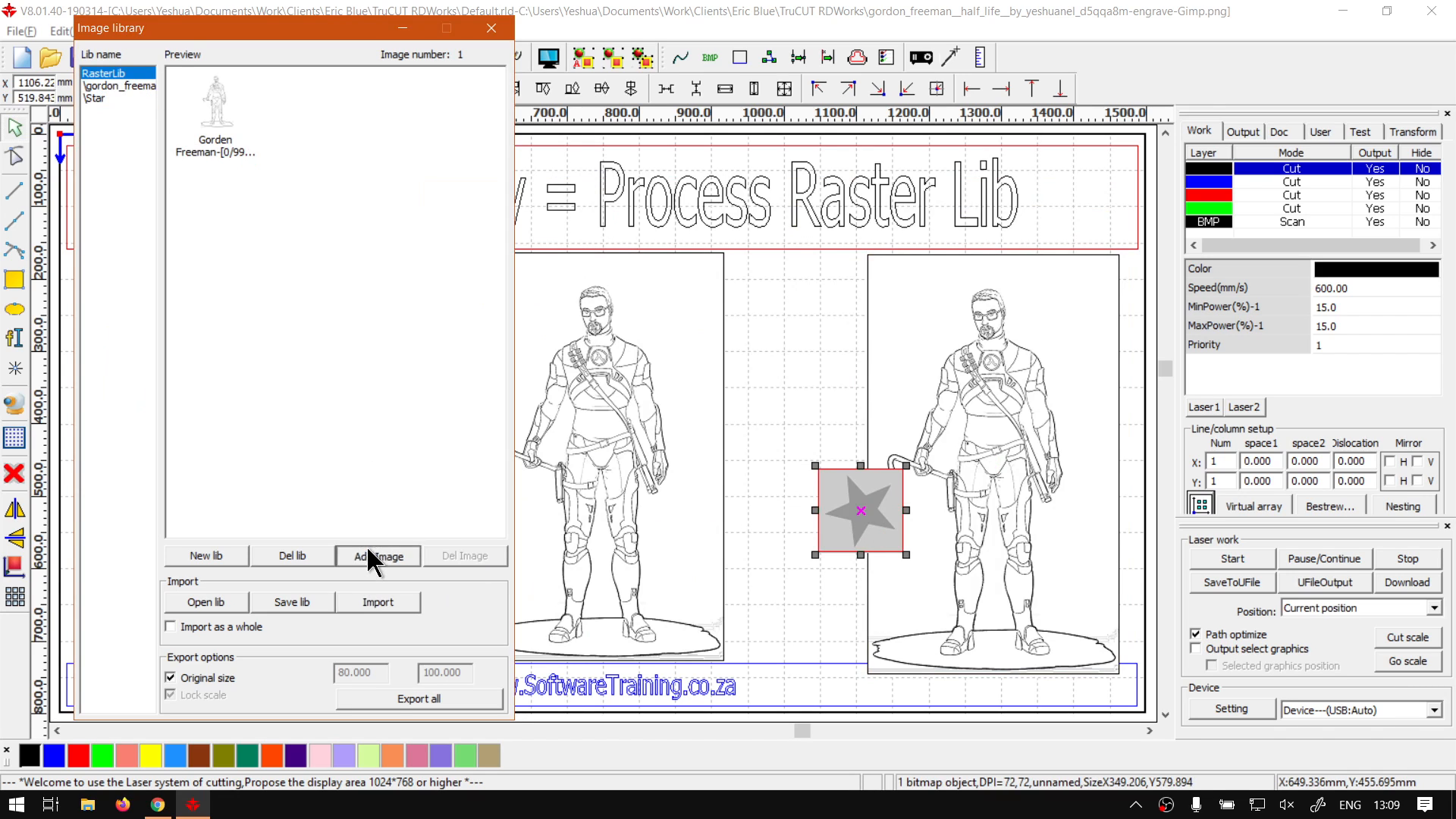
{"action": "type", "text": "Star"}
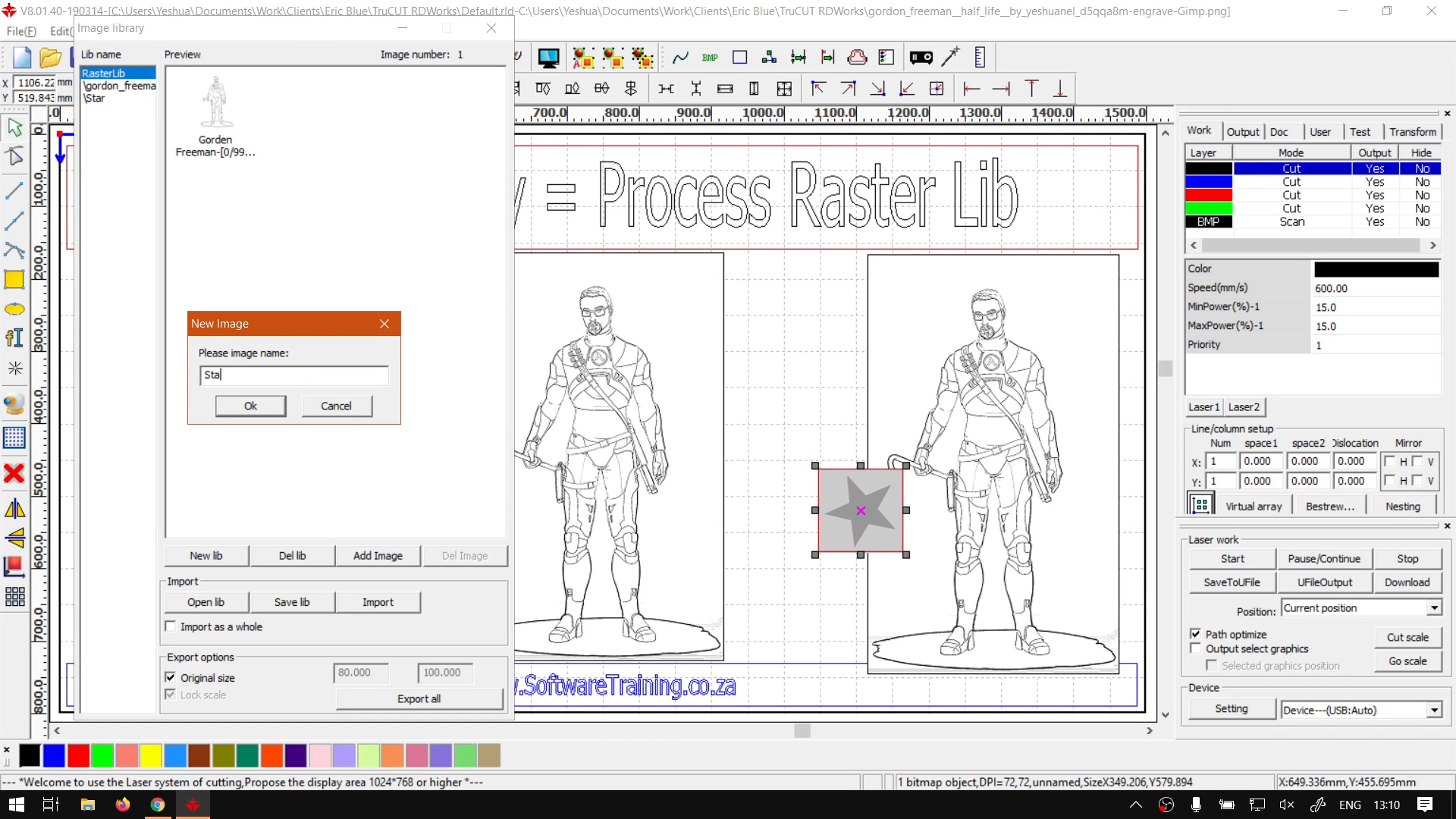
{"action": "left_click", "coordinate": [252, 409]}
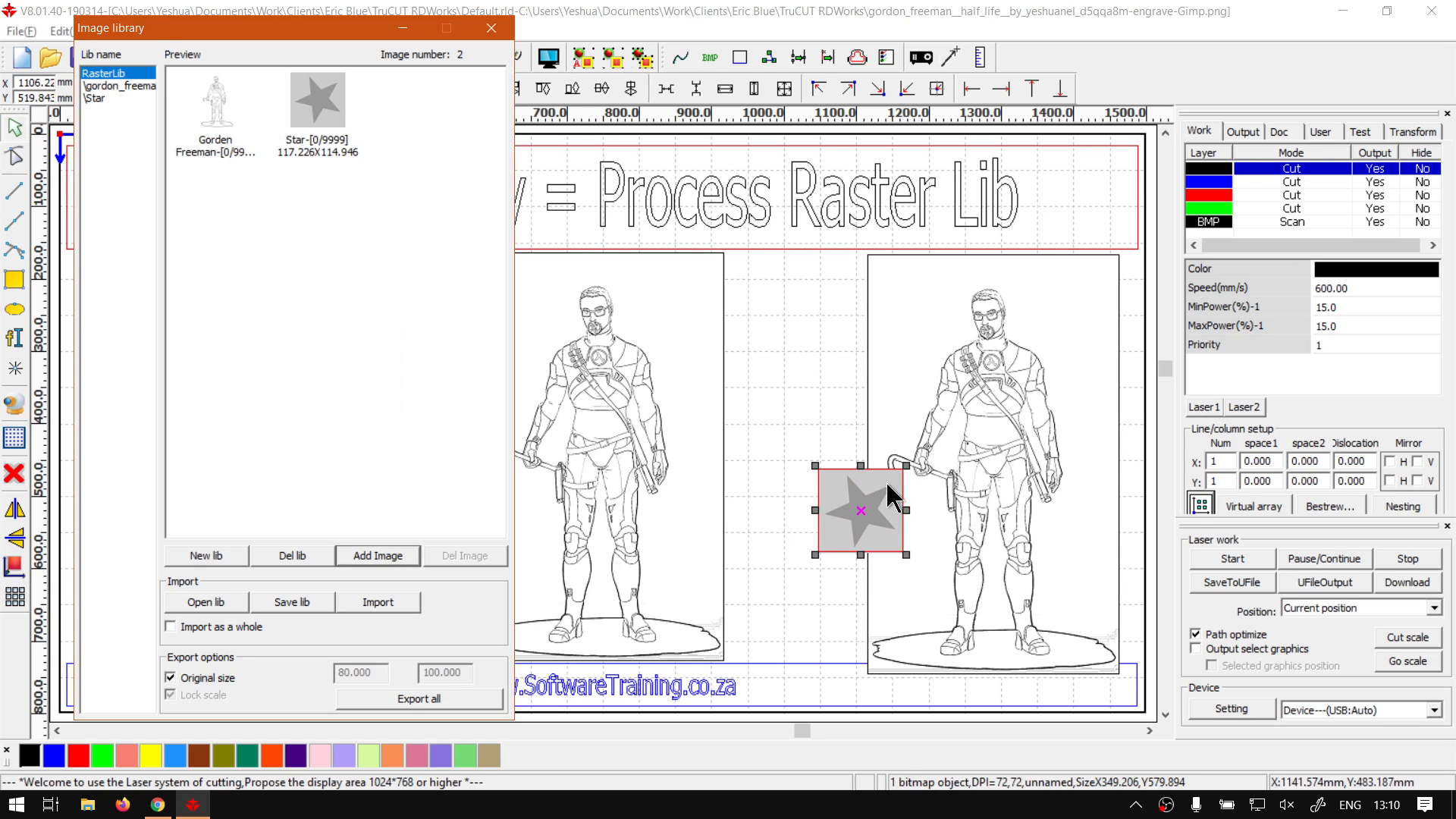
Step: Delete the placed star and the second figure from the work area
{"action": "left_click_drag", "start_coordinate": [872, 494], "coordinate": [985, 425]}
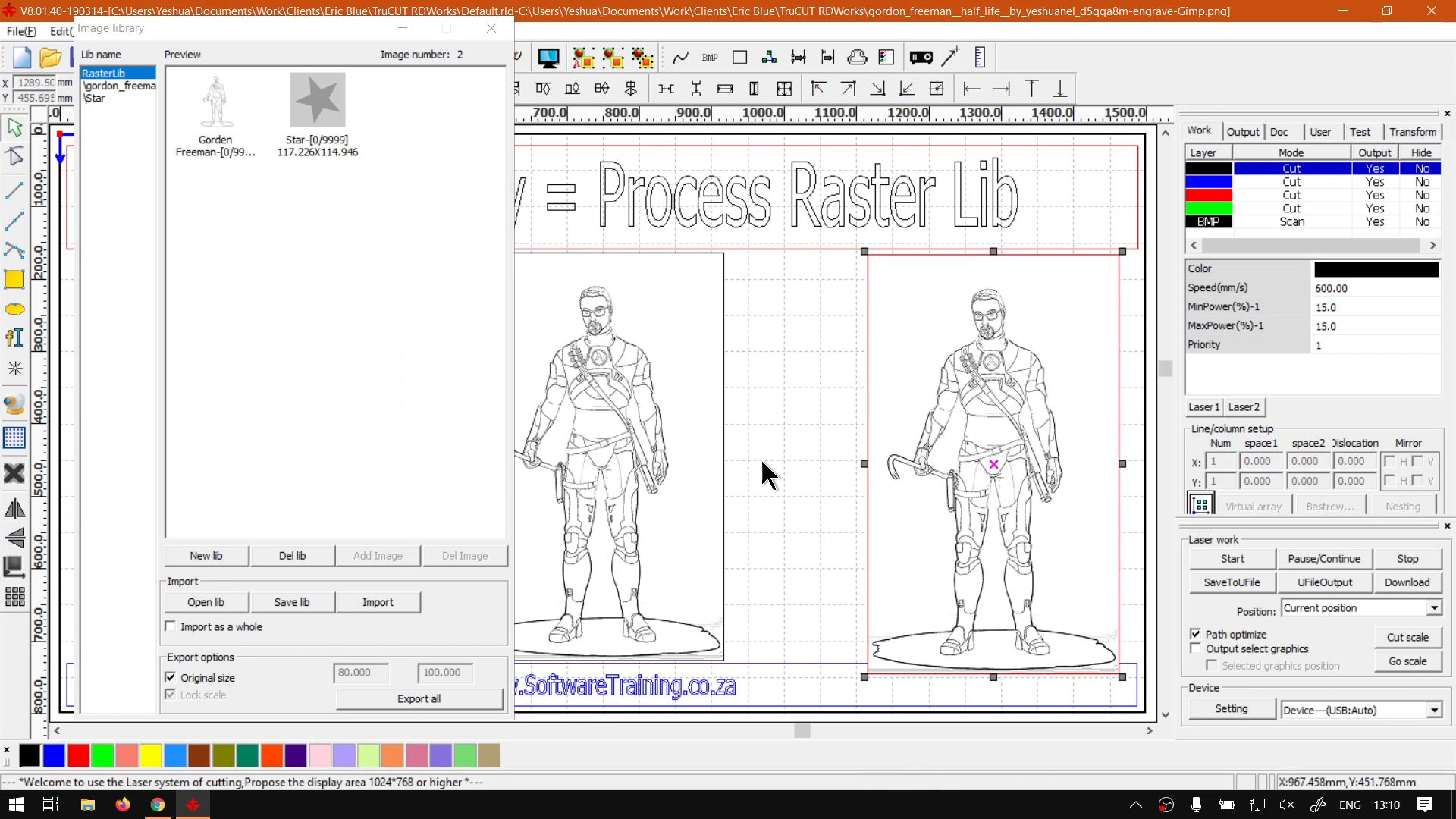
{"action": "key", "text": "Delete"}
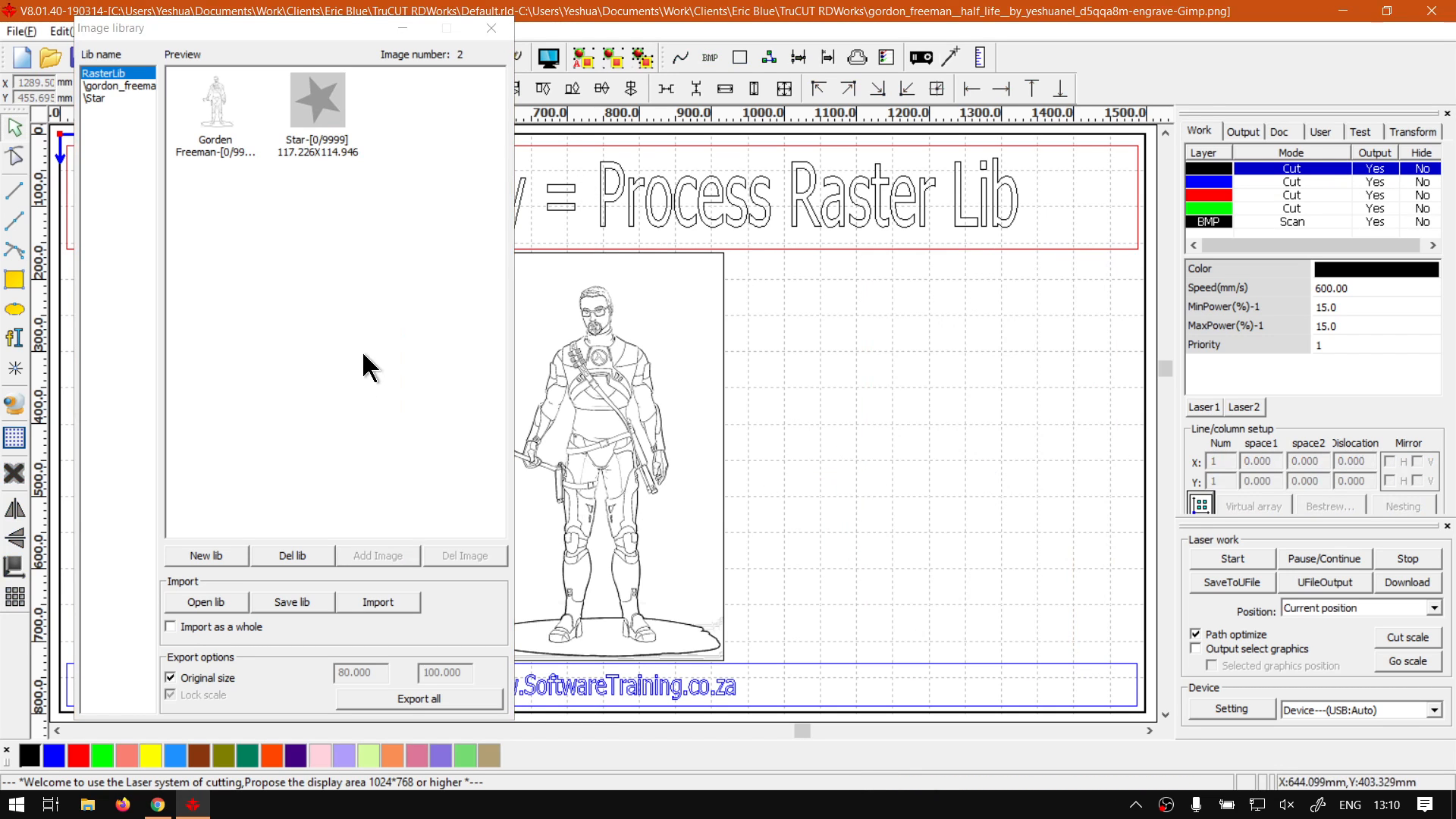
{"action": "left_click", "coordinate": [357, 333]}
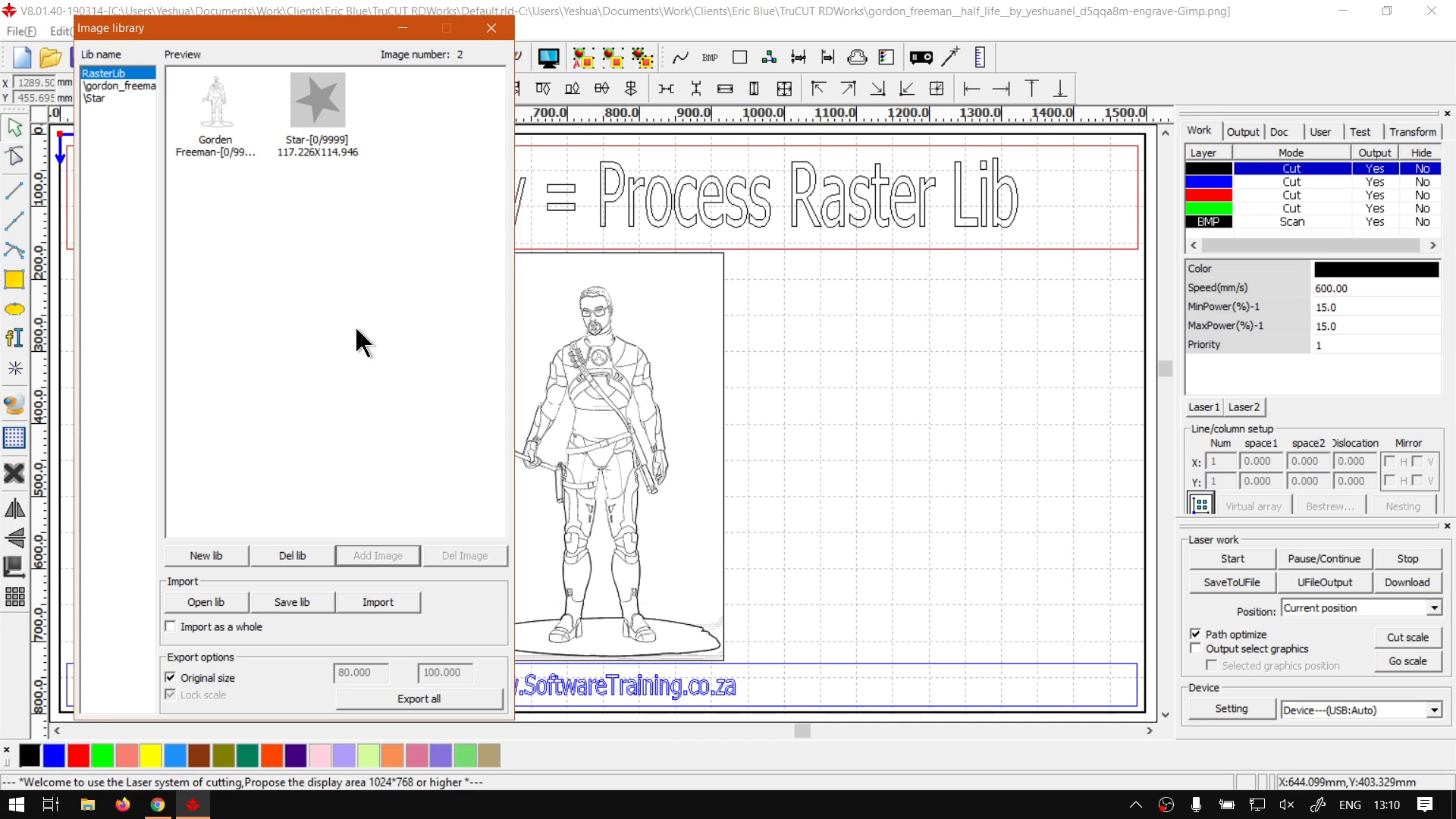
Step: Save RasterLib with its added images over the existing RasterLib.lib file
{"action": "left_click", "coordinate": [307, 600]}
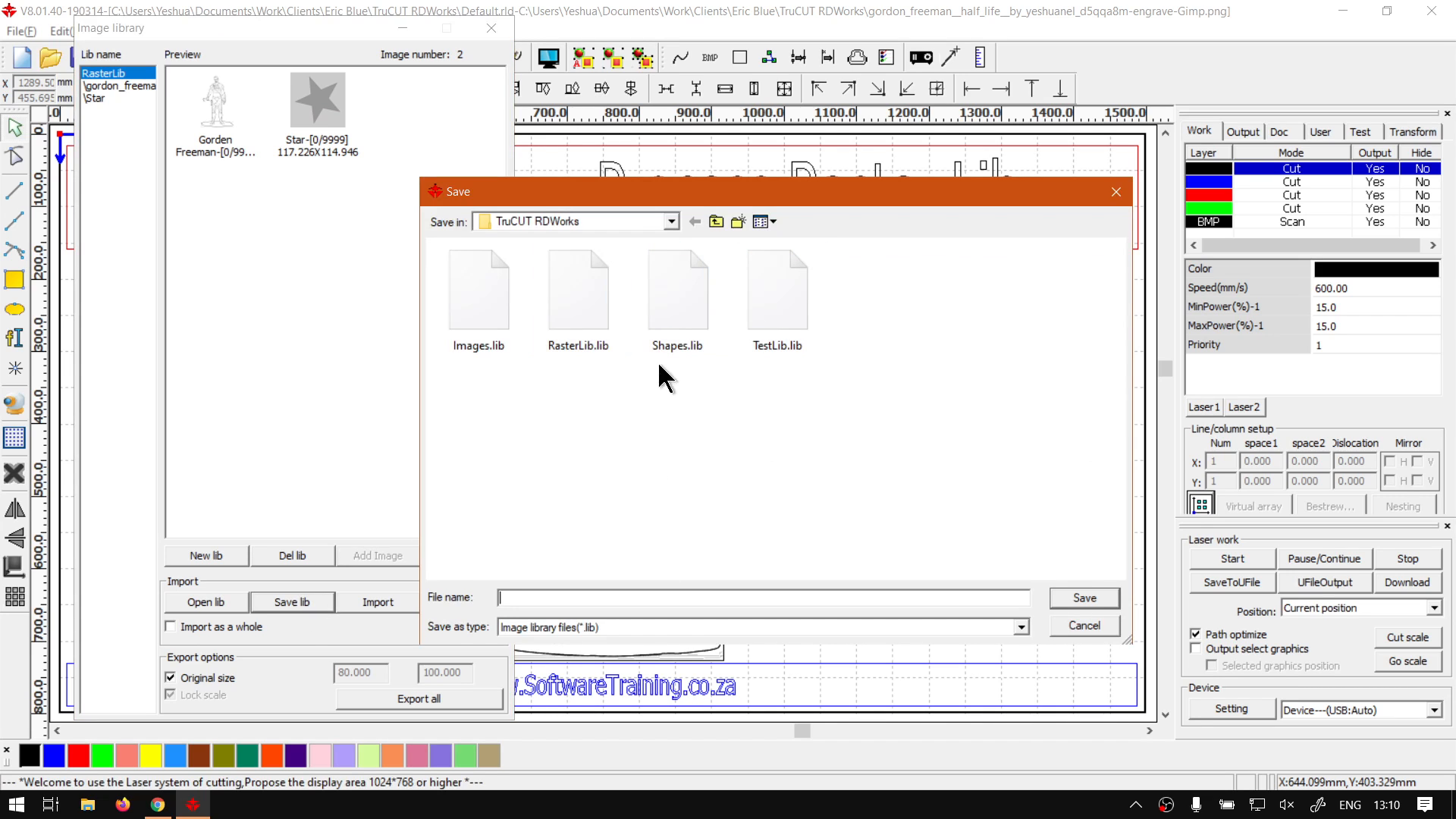
{"action": "left_click", "coordinate": [580, 296]}
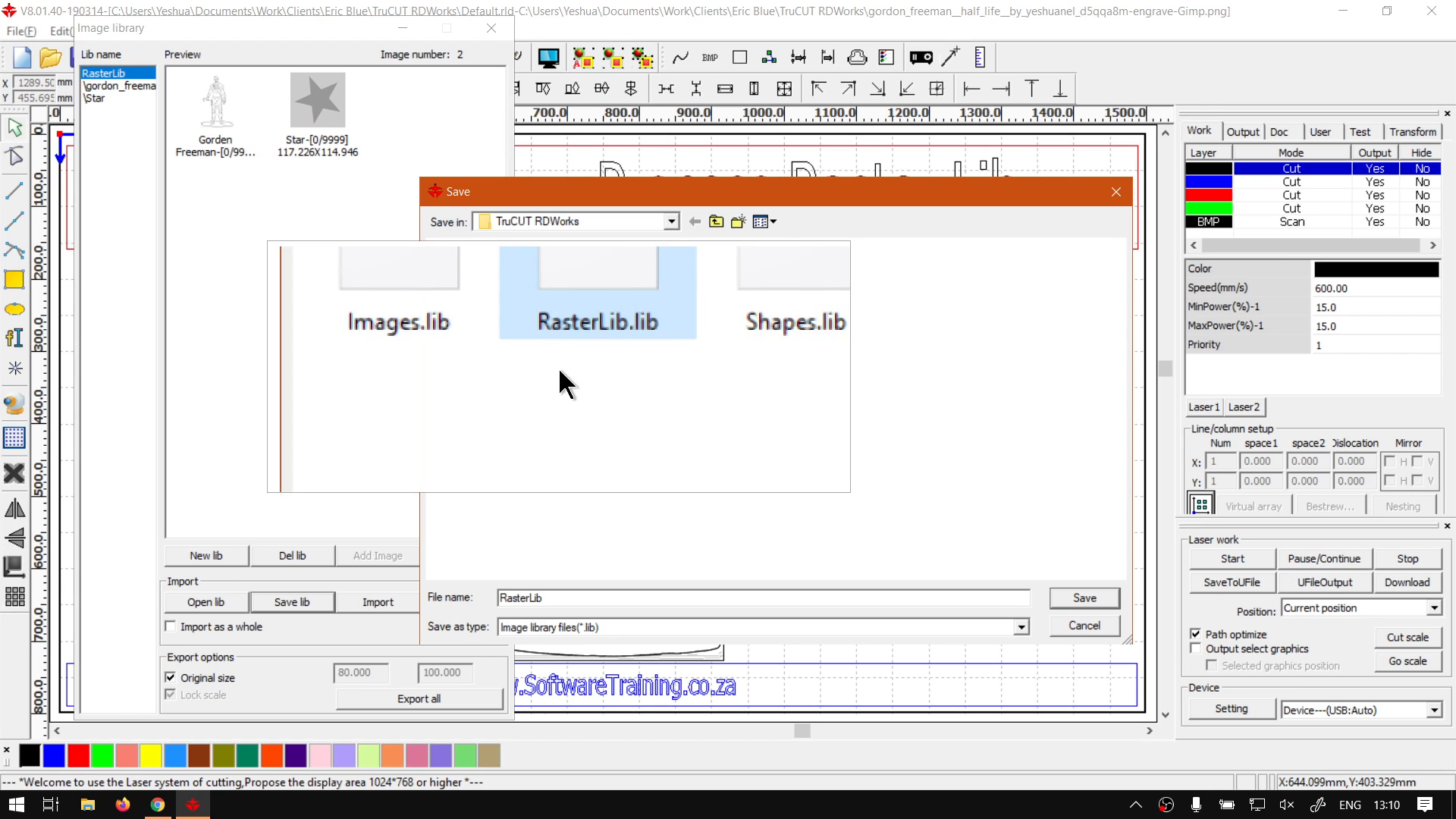
{"action": "left_click", "coordinate": [1094, 593]}
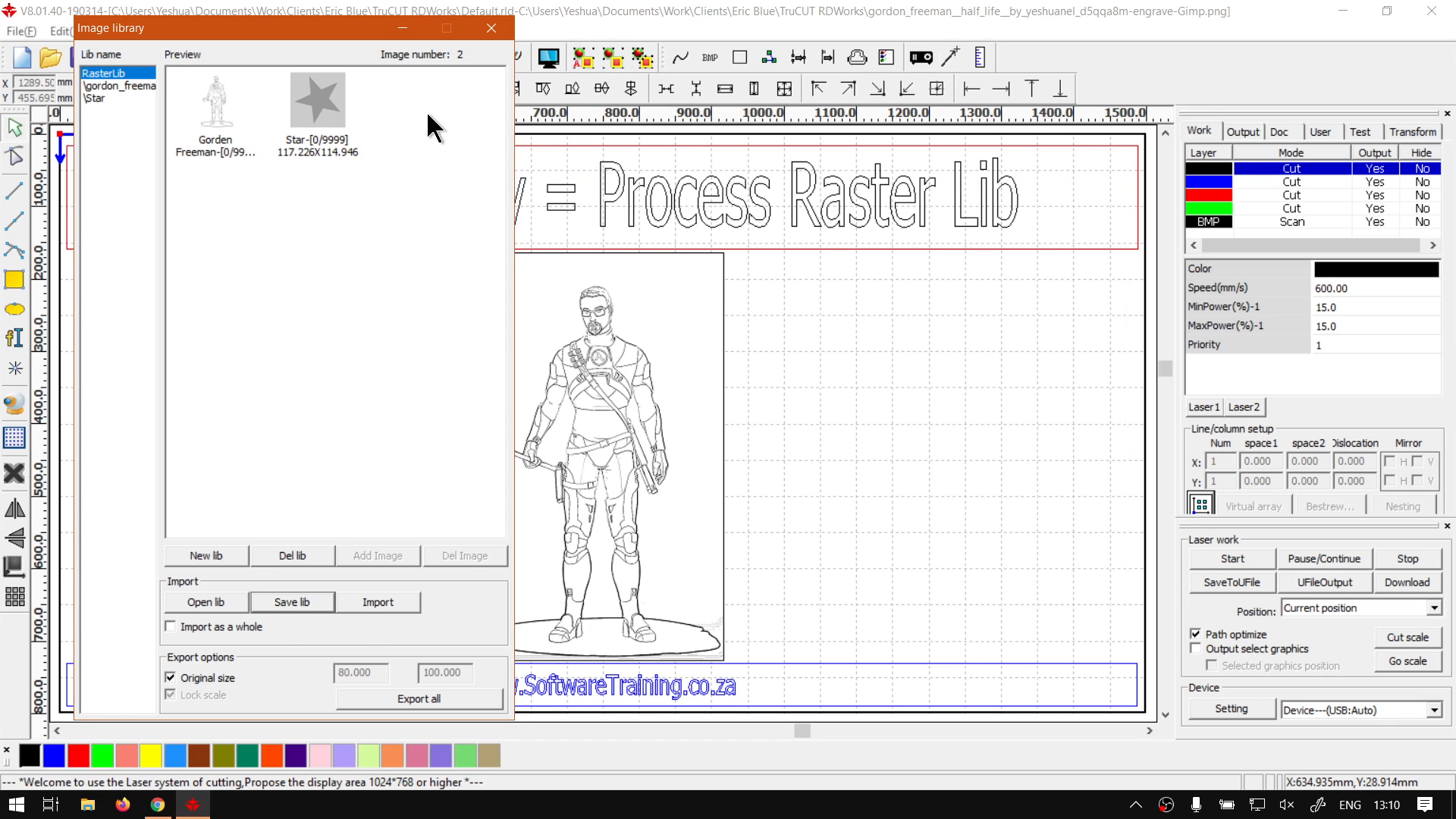
Step: Test RasterLib by placing its Star image on the empty part of the work area, and delete the placed copy
{"action": "left_click", "coordinate": [322, 109]}
{"action": "left_click_drag", "start_coordinate": [322, 109], "coordinate": [1007, 388]}
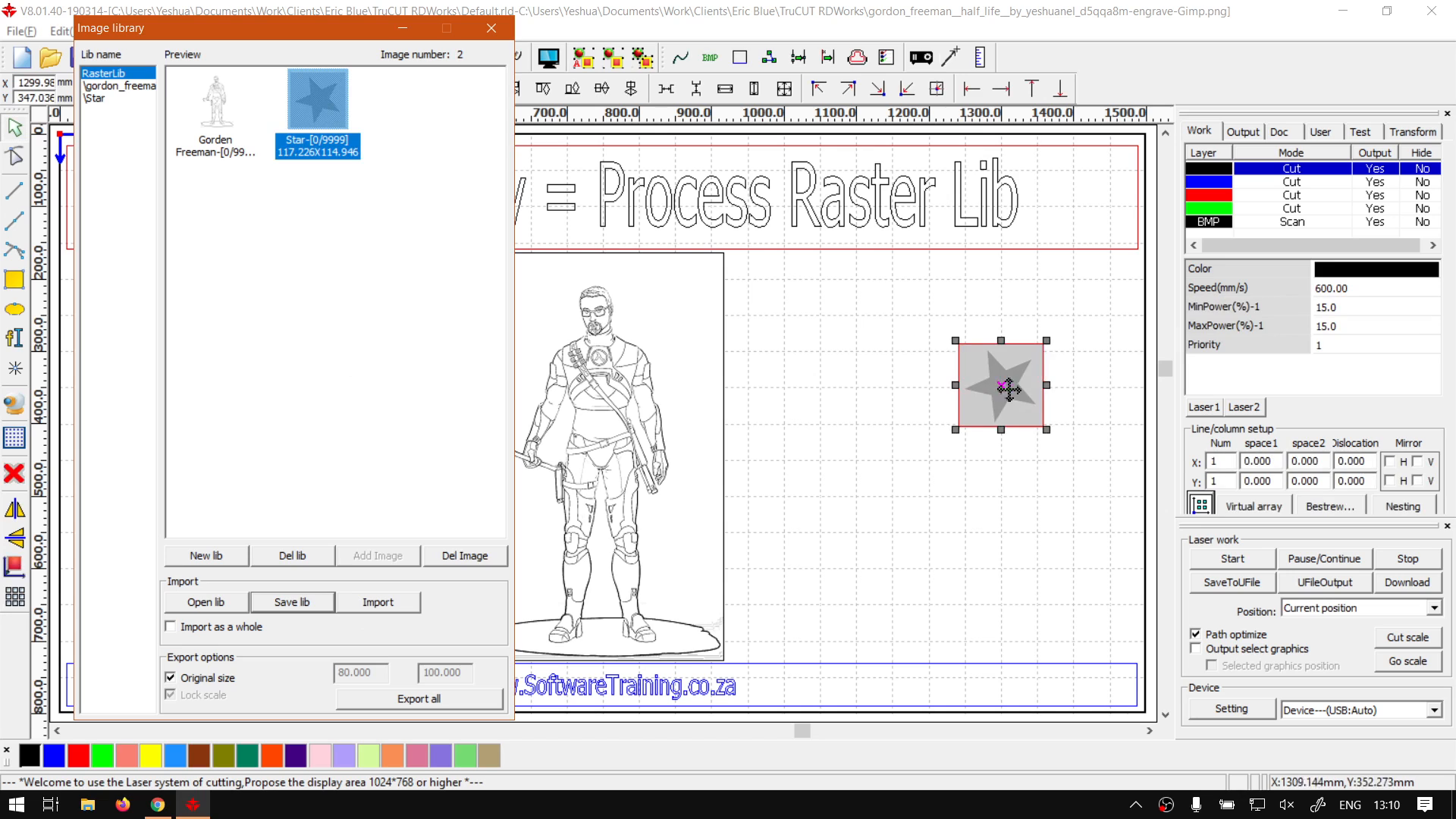
{"action": "key", "text": "Delete"}
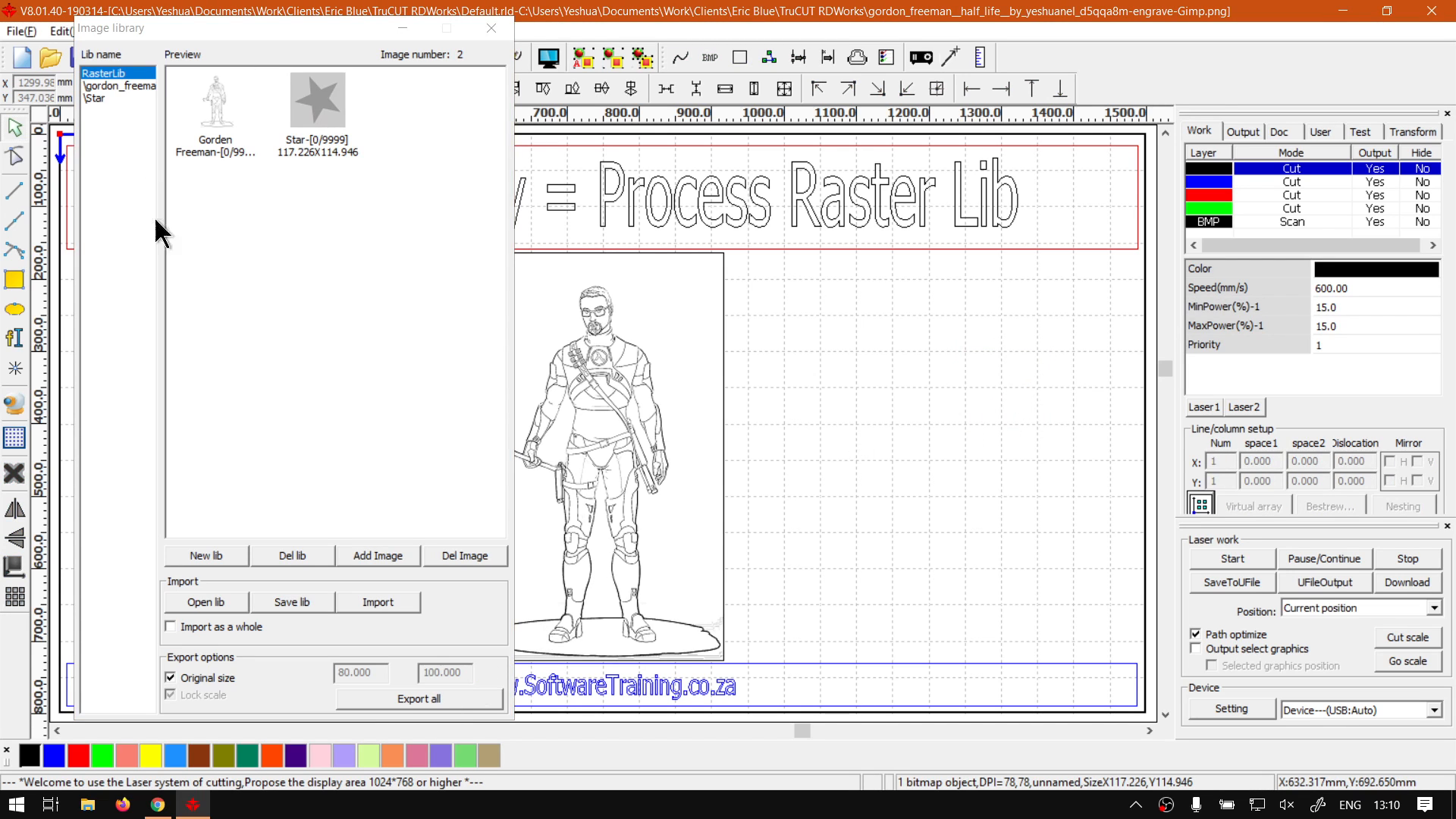
{"action": "left_click", "coordinate": [388, 372]}
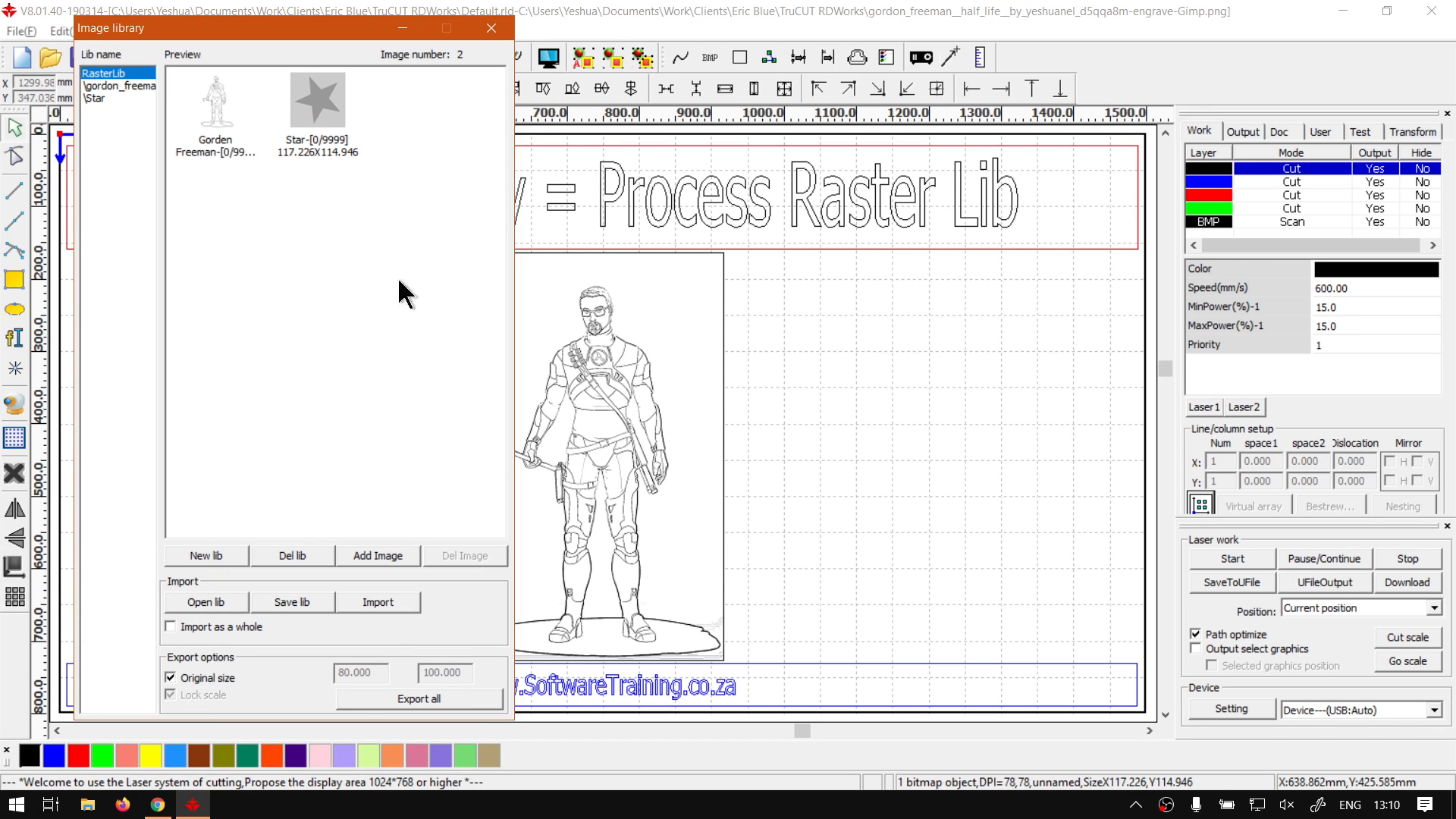
Step: Delete the separate Star and gordon_freeman libraries from the library list and close the image library
{"action": "left_click", "coordinate": [104, 98]}
{"action": "left_click", "coordinate": [293, 558]}
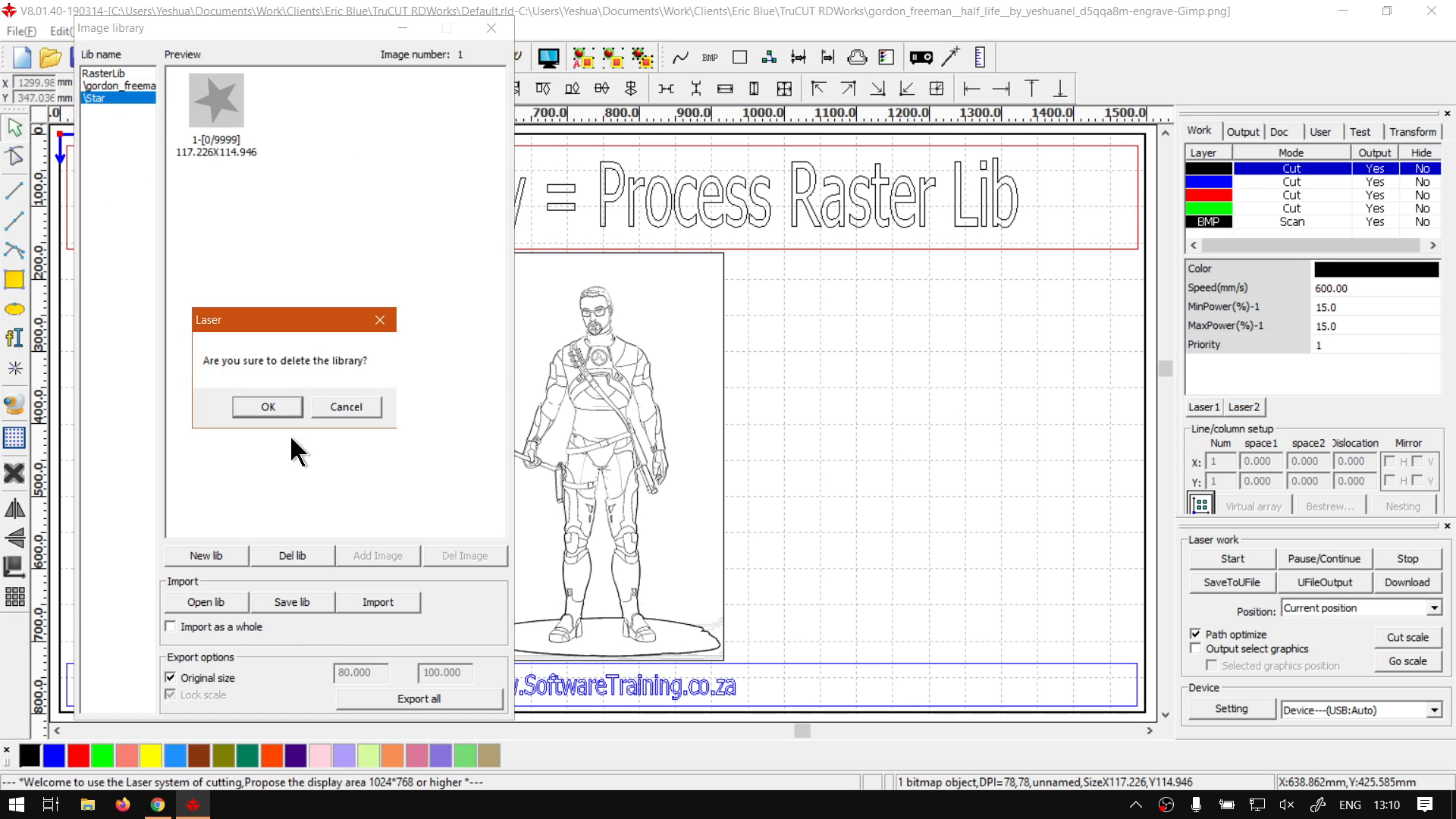
{"action": "left_click", "coordinate": [273, 408]}
{"action": "left_click", "coordinate": [132, 87]}
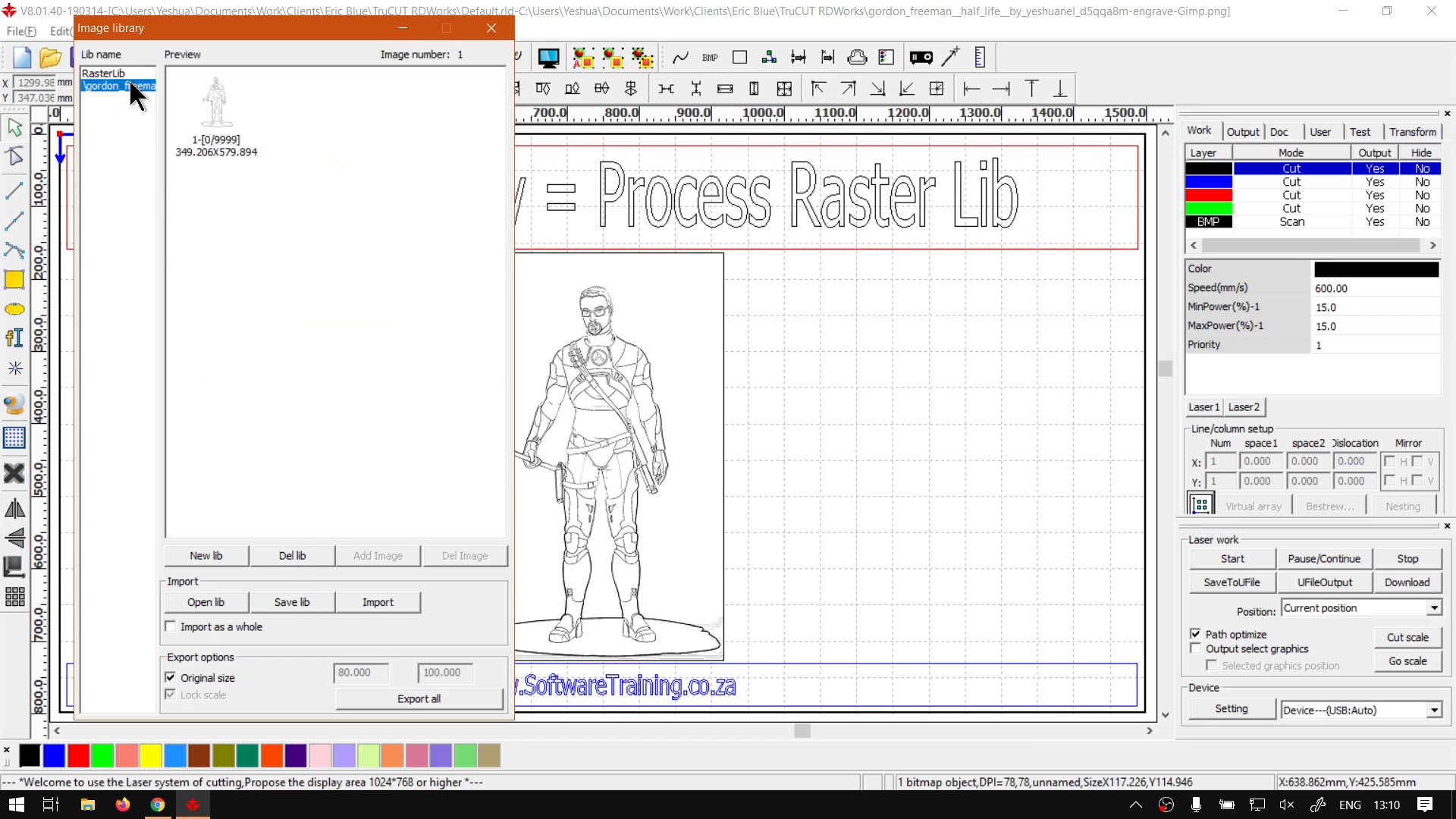
{"action": "left_click", "coordinate": [293, 556]}
{"action": "left_click", "coordinate": [271, 410]}
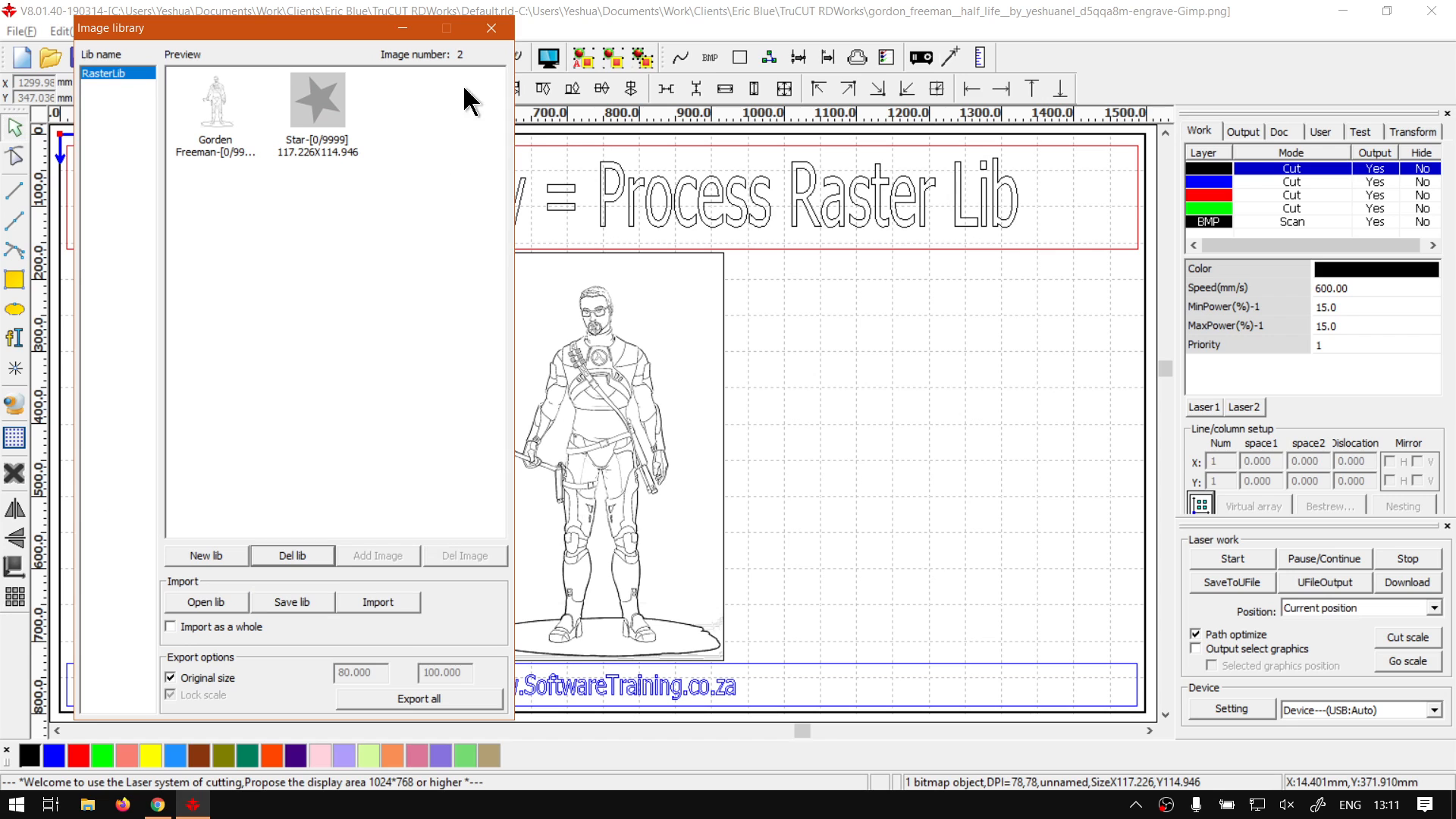
{"action": "left_click", "coordinate": [489, 28]}
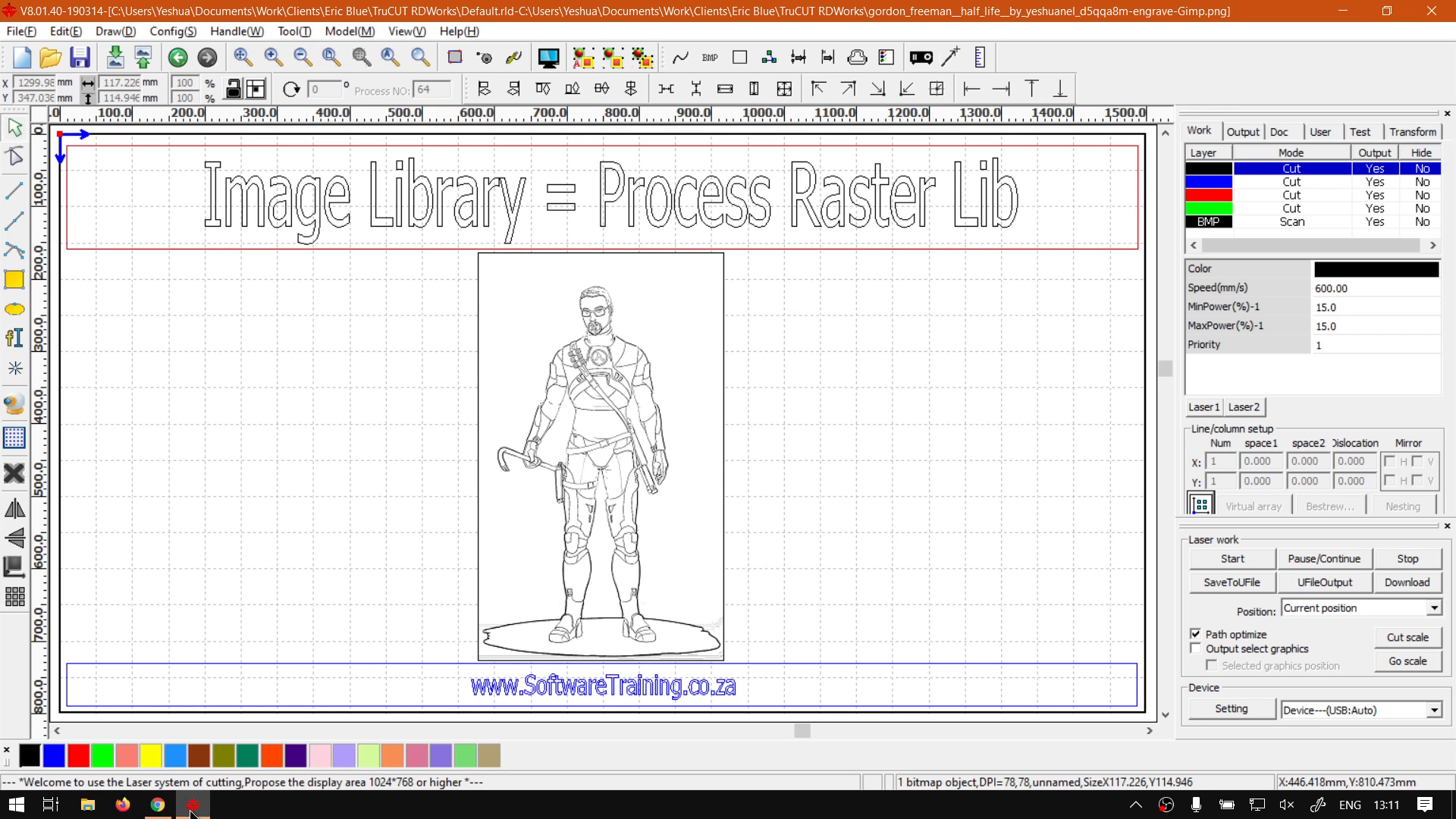
Step: Switch to Chrome to view the softwaretraining.co.za home page
{"action": "mouse_move", "coordinate": [186, 813]}
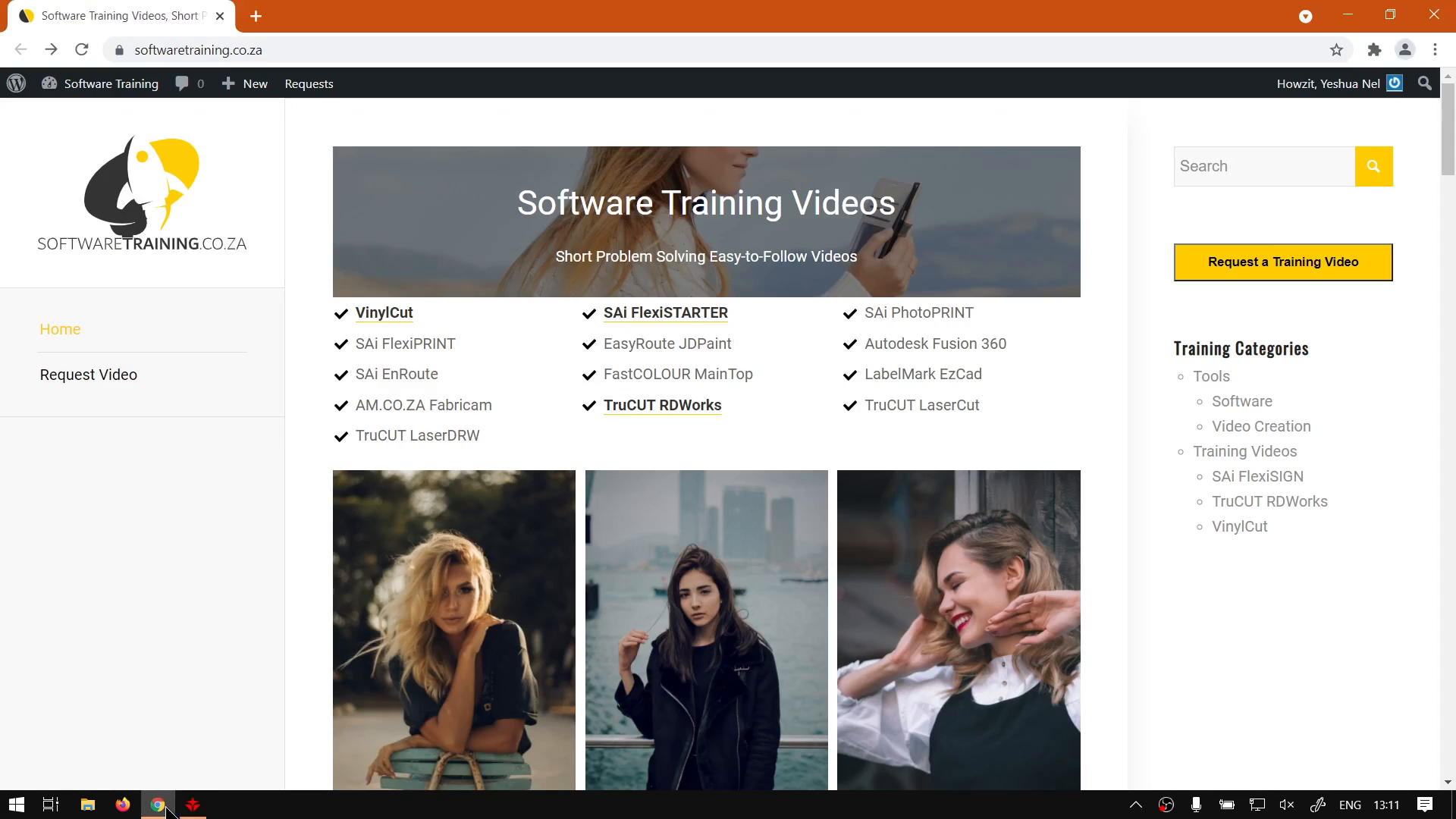
{"action": "left_click", "coordinate": [170, 810]}
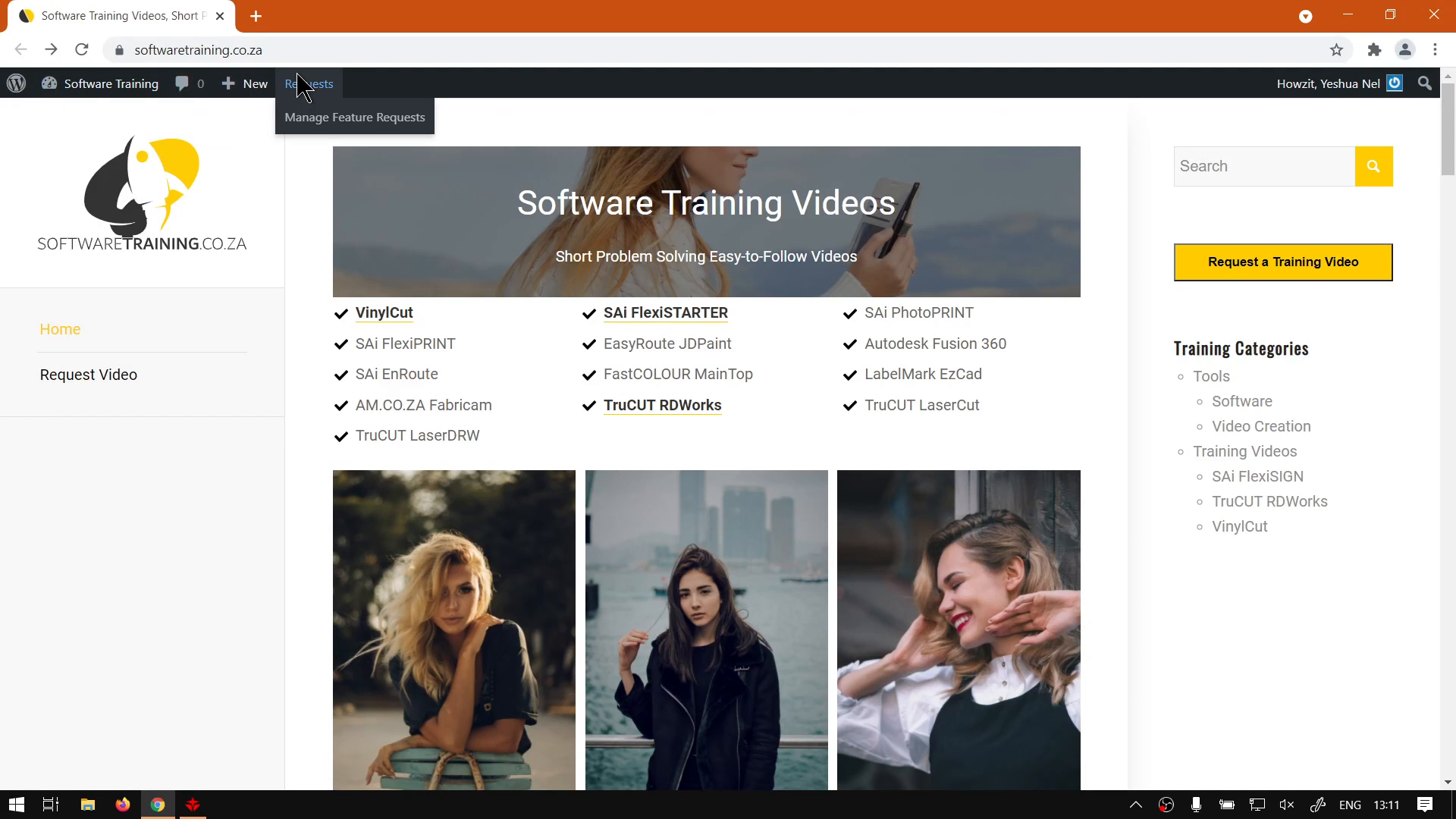